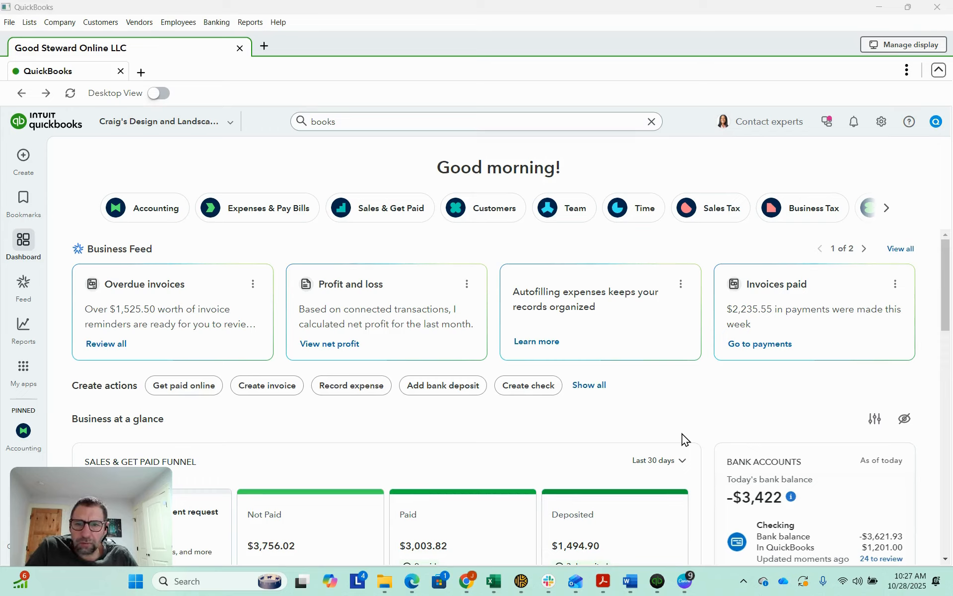
Open the bills list and look through the unpaid bills for the one from Books by Bessie
mouse_move(11, 385)
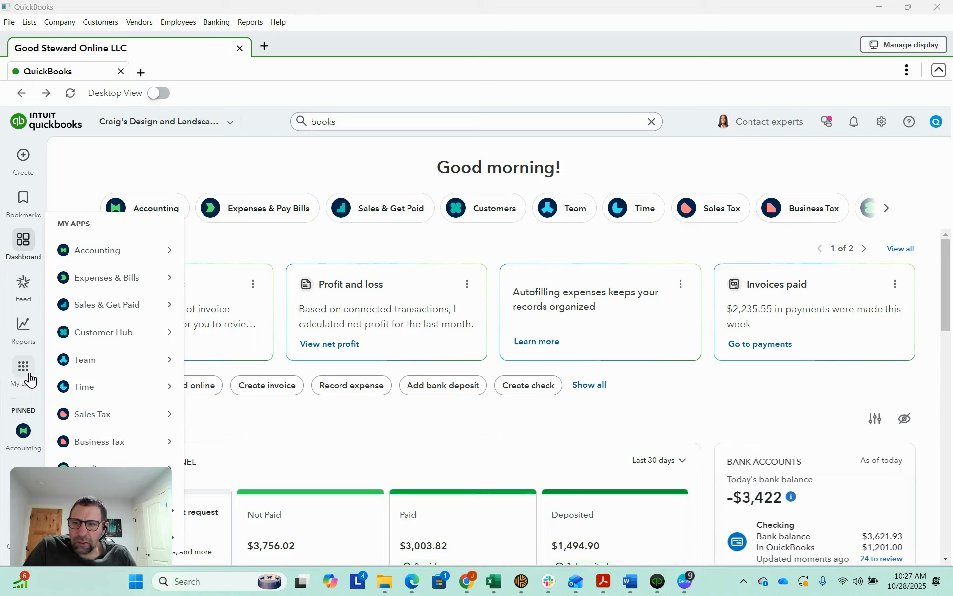
mouse_move(97, 292)
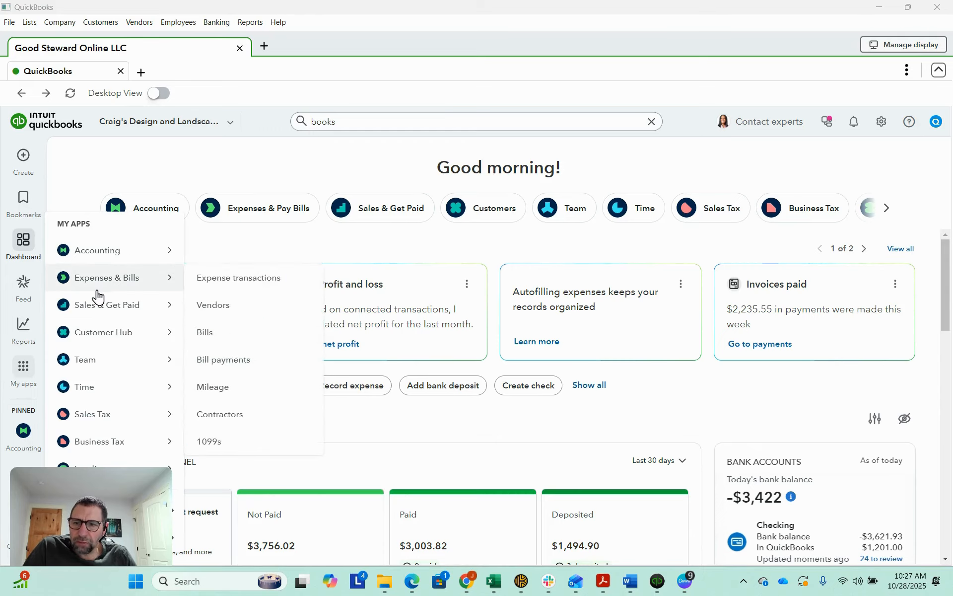
click(211, 341)
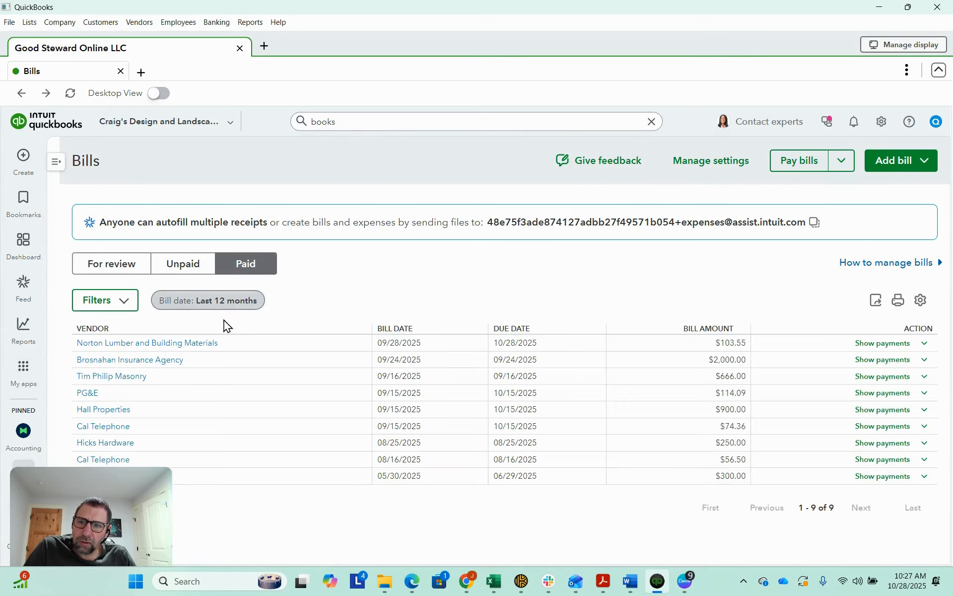
click(185, 264)
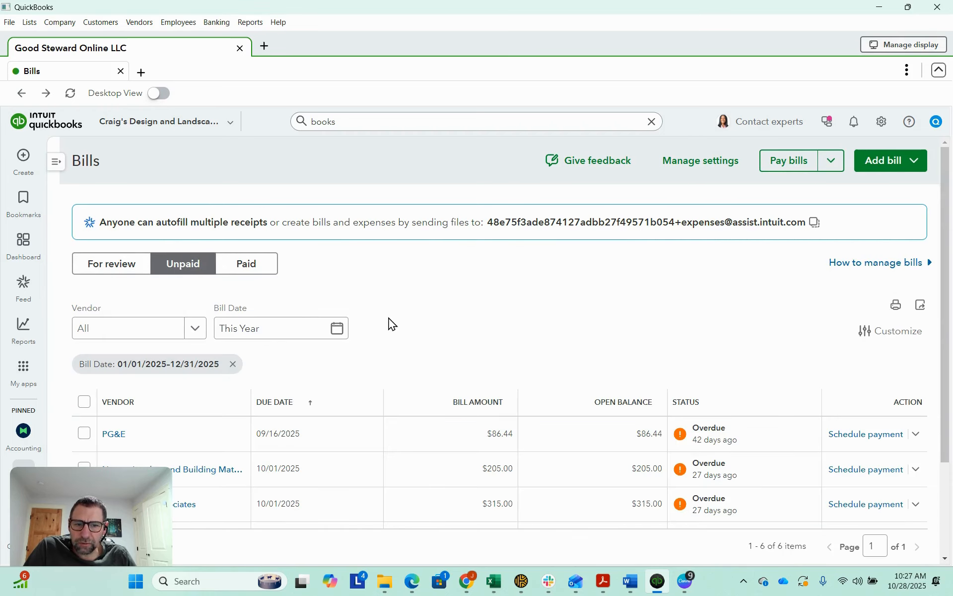
scroll(388, 324, down, 3)
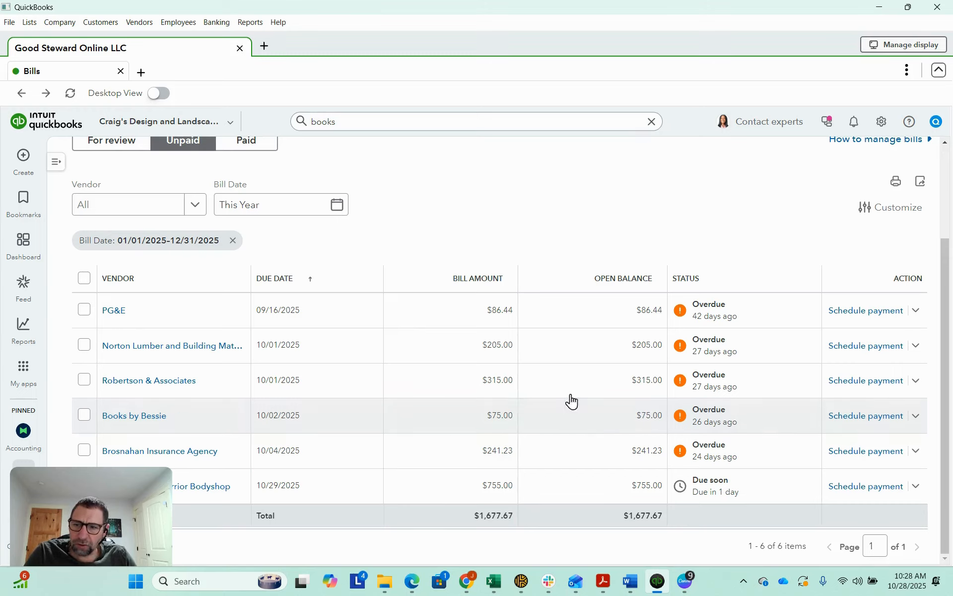
Open the bank register of the Checking account from the bank transactions page
mouse_move(13, 390)
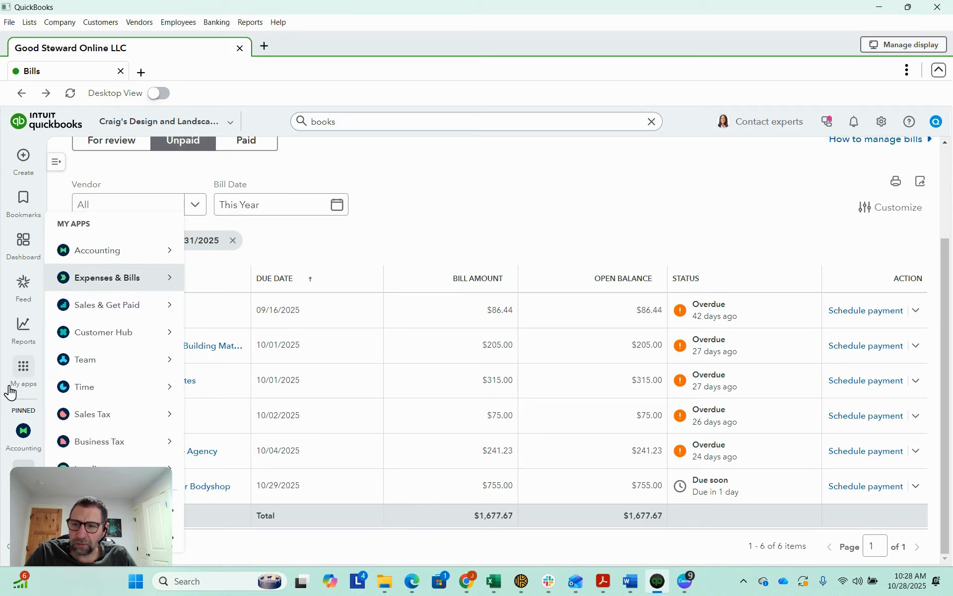
mouse_move(92, 249)
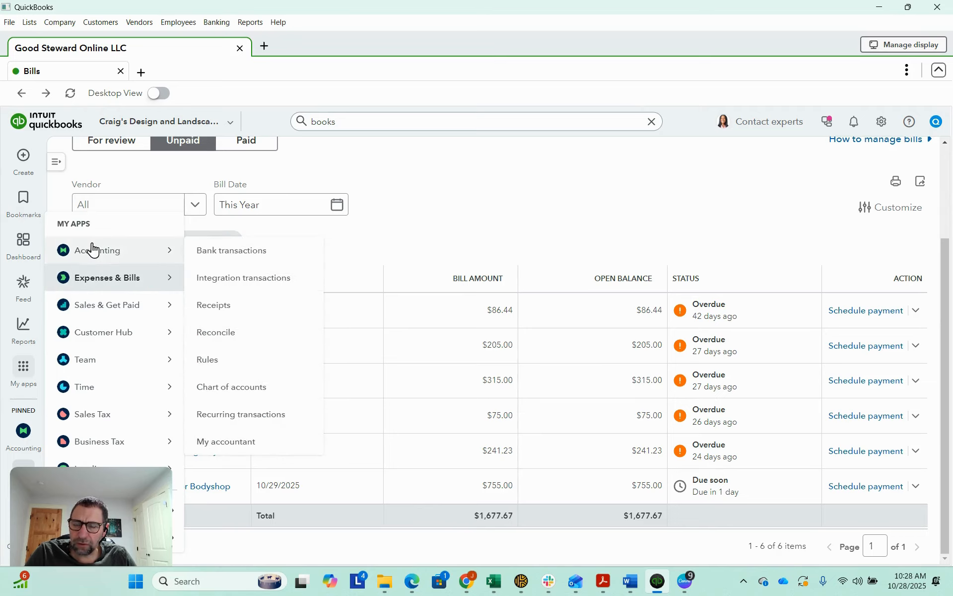
click(212, 255)
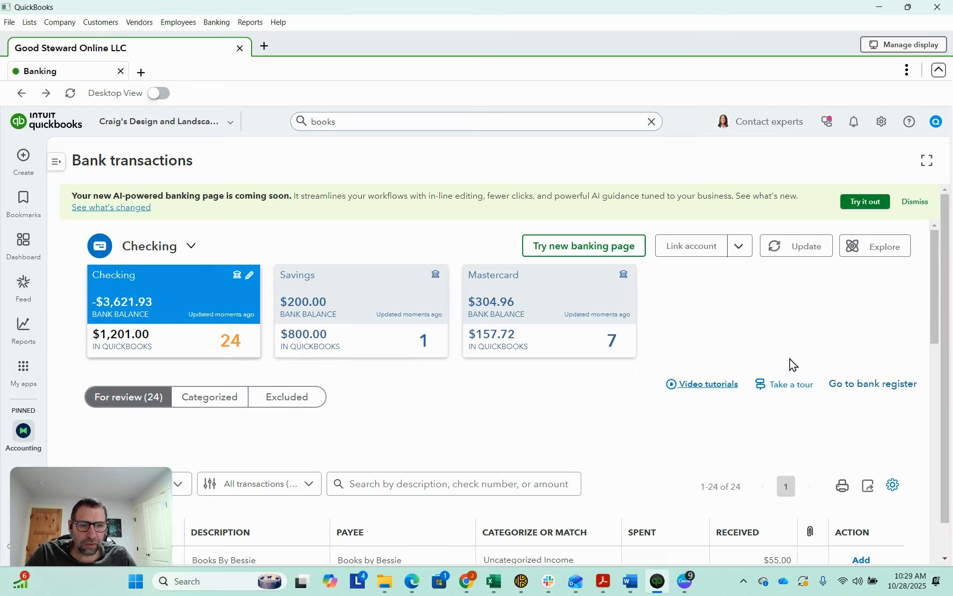
click(873, 385)
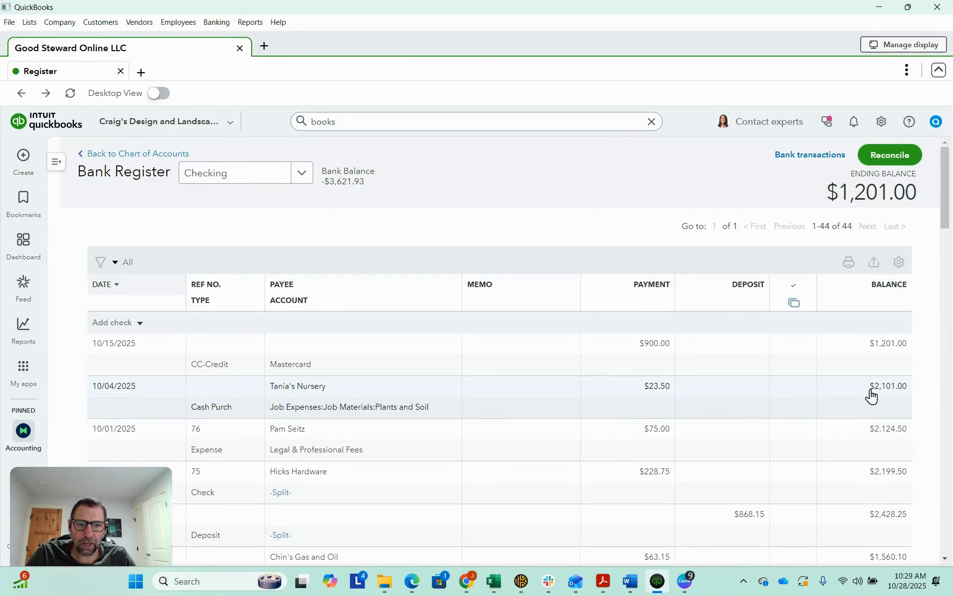
Mark the 09/29/2025 Books by Bessie expense of $75.00 as reconciled (R) in the register and save the edit
scroll(571, 347, down, 4)
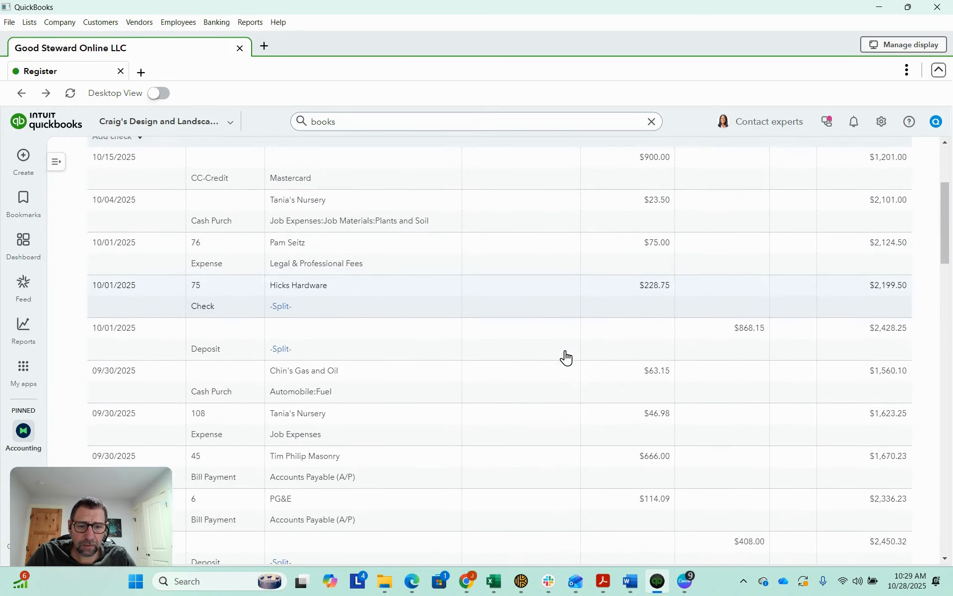
scroll(566, 358, down, 3)
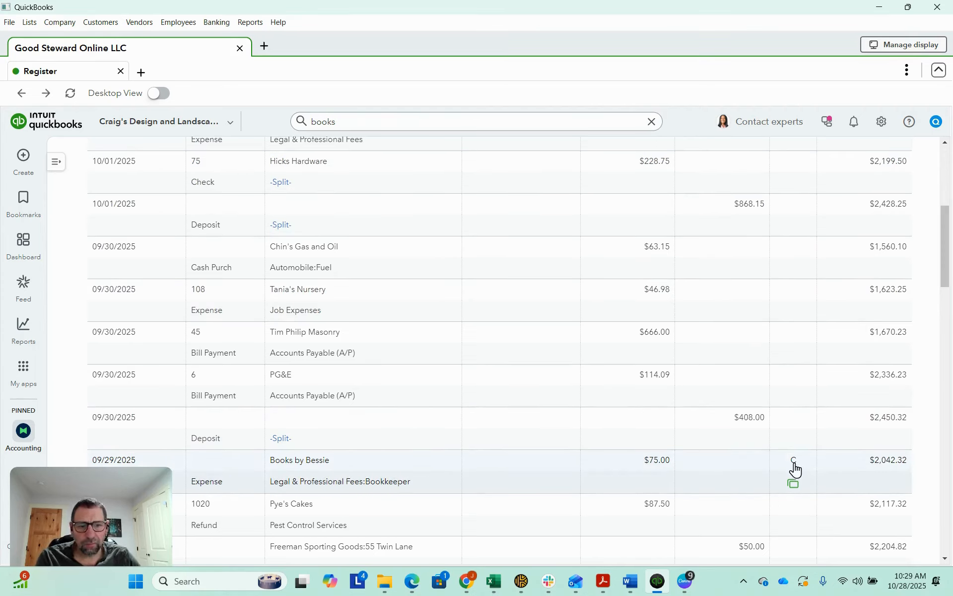
mouse_move(795, 468)
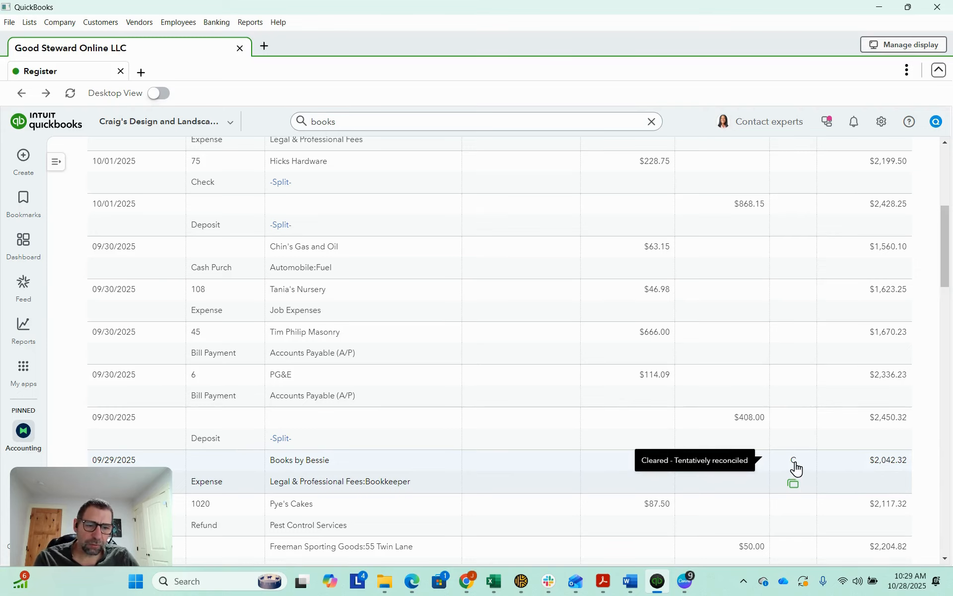
click(795, 469)
click(794, 470)
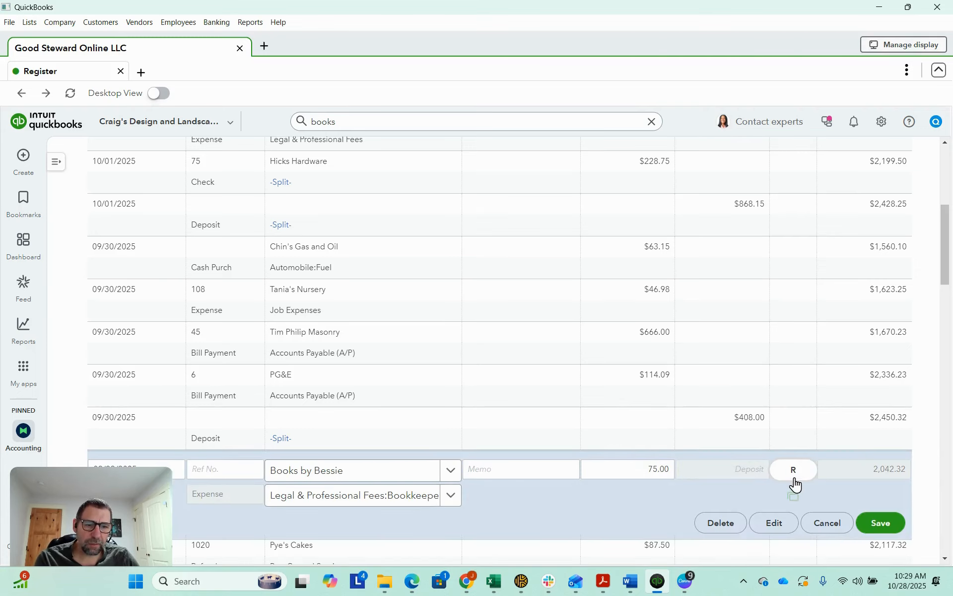
click(880, 527)
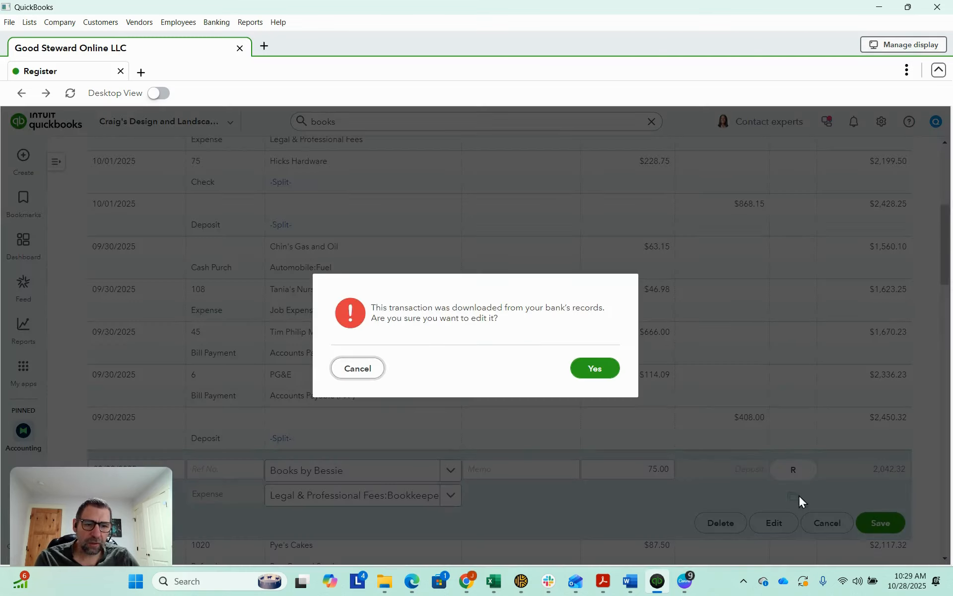
click(611, 361)
click(610, 370)
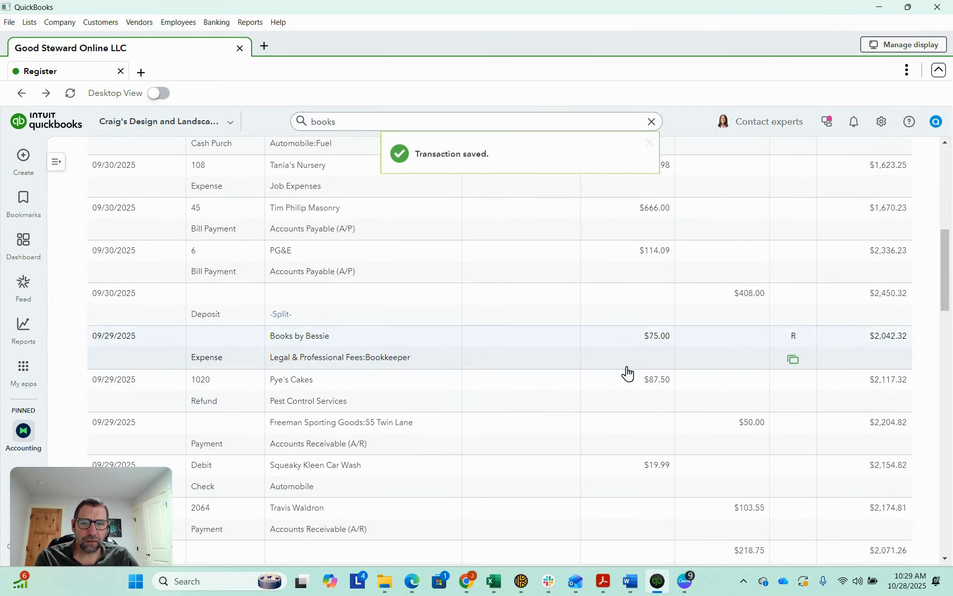
Clear the reconciliation status of the 09/29/2025 Books by Bessie expense and save the modified transaction
mouse_move(796, 353)
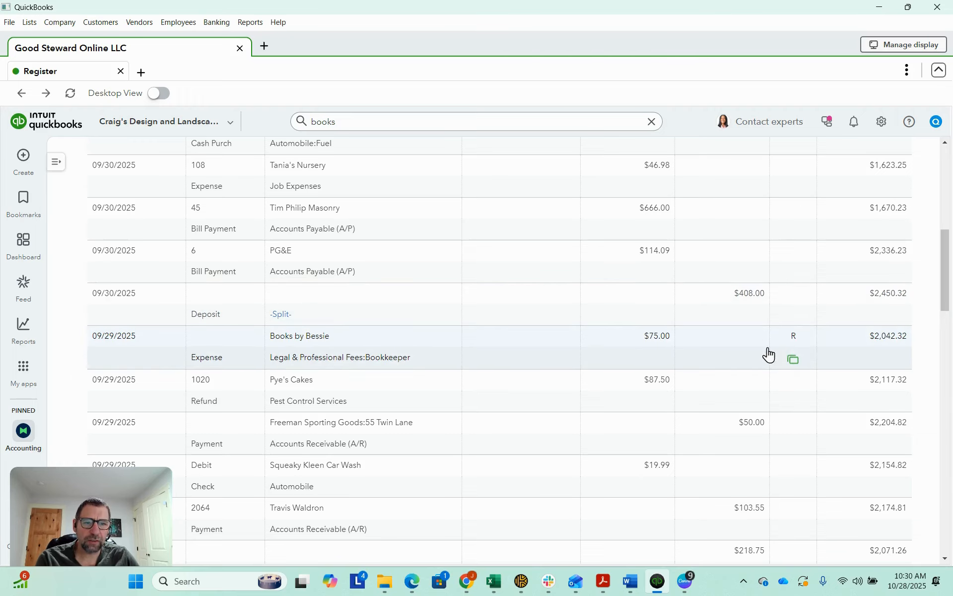
click(795, 342)
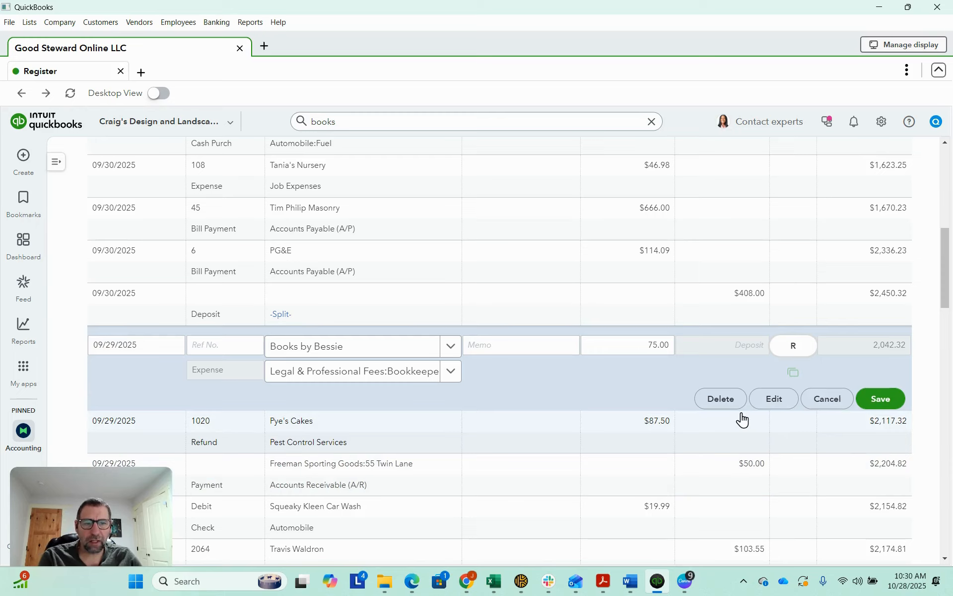
click(794, 345)
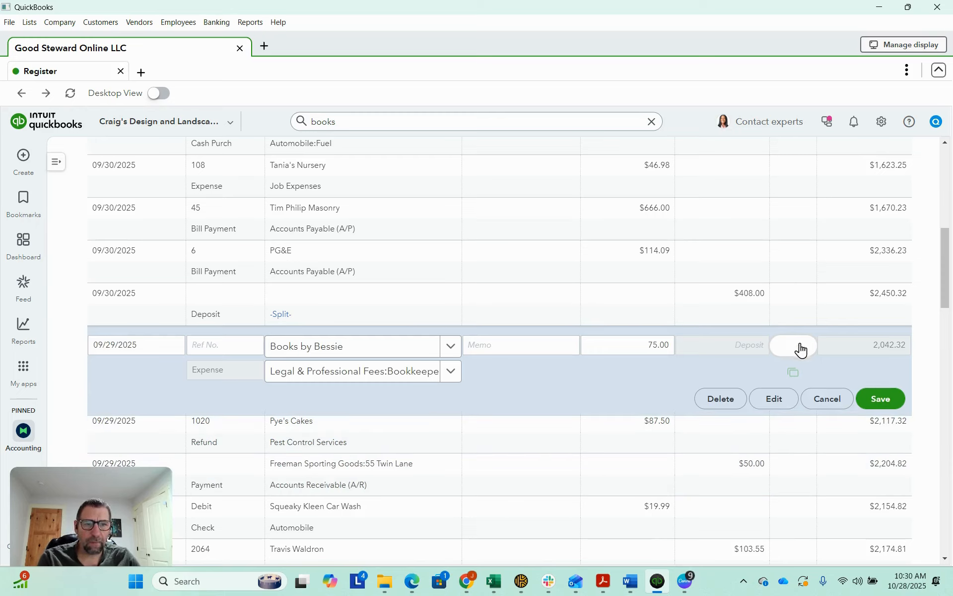
click(882, 400)
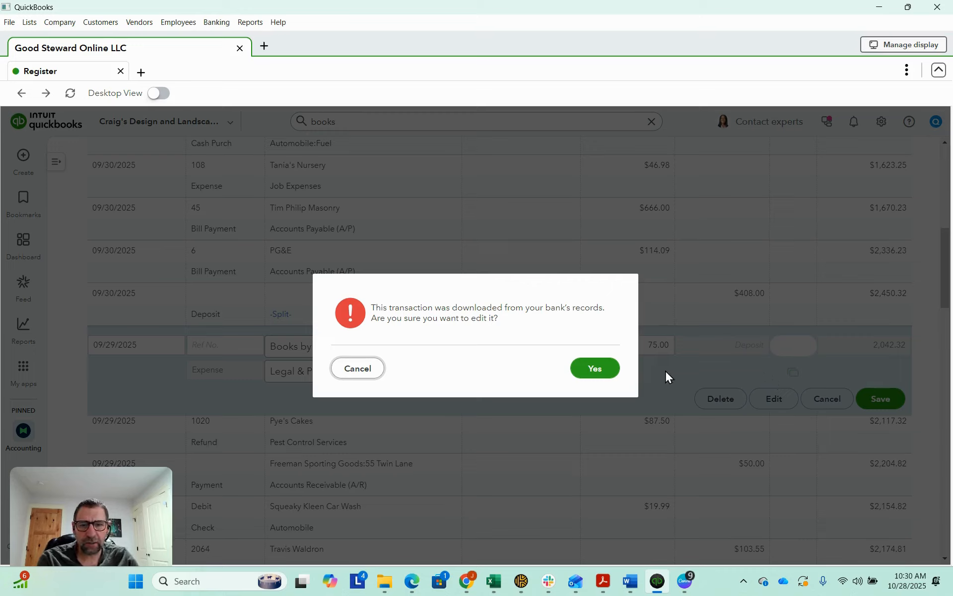
click(610, 374)
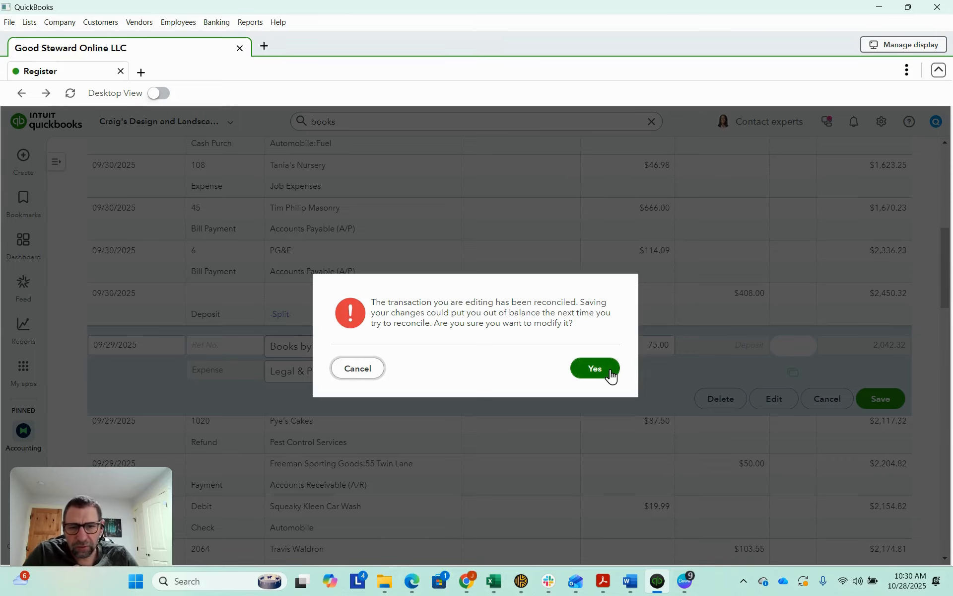
click(596, 369)
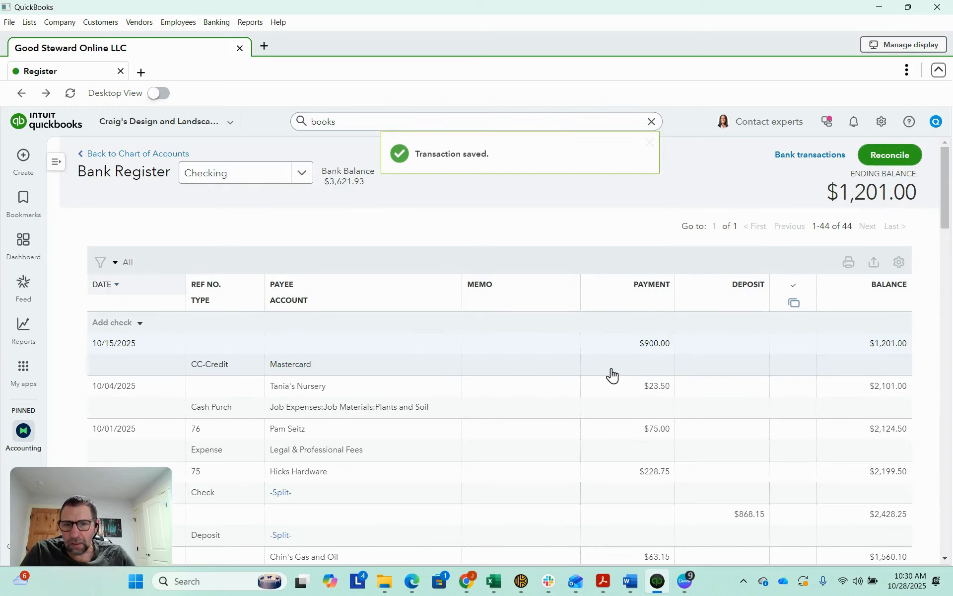
Return to the bank transactions and look through the Checking entries awaiting review for the Books by Bessie payment
click(822, 157)
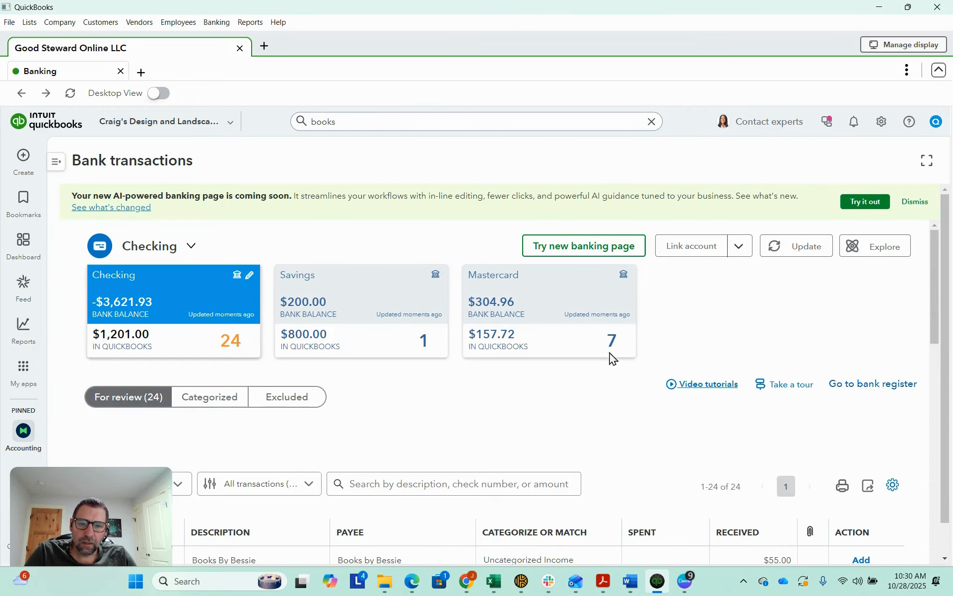
scroll(527, 492, down, 5)
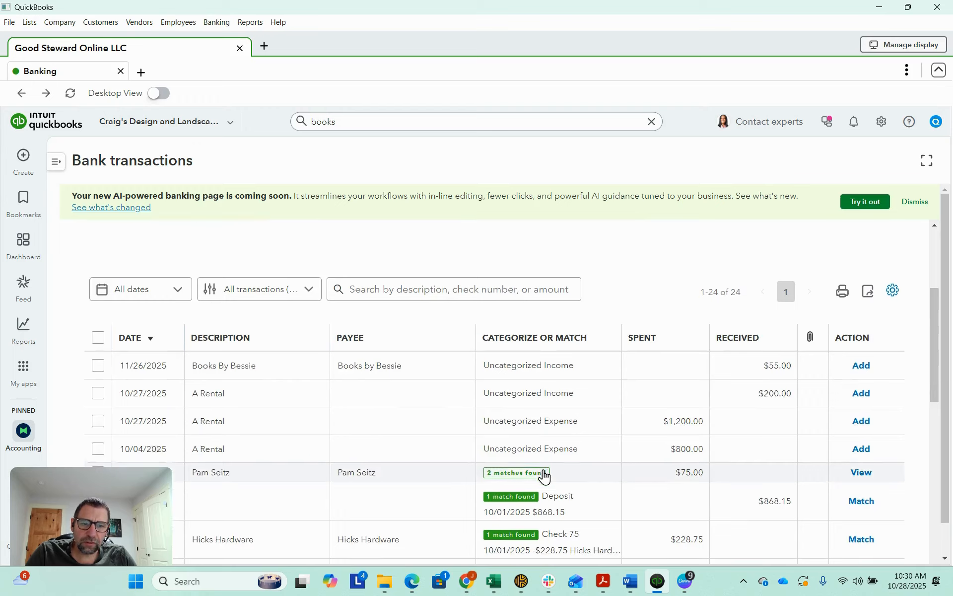
scroll(545, 477, down, 3)
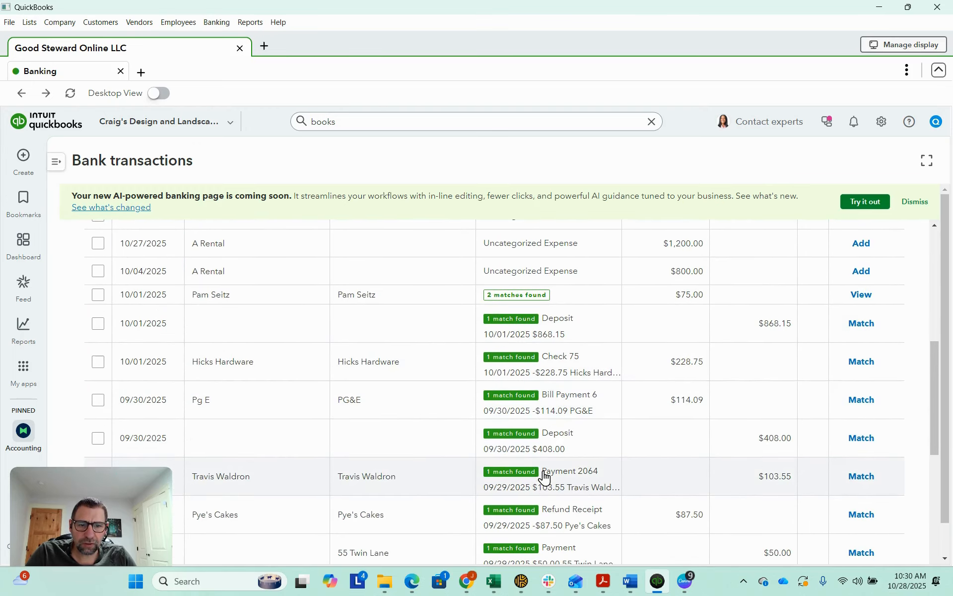
scroll(545, 477, down, 2)
scroll(481, 462, up, 6)
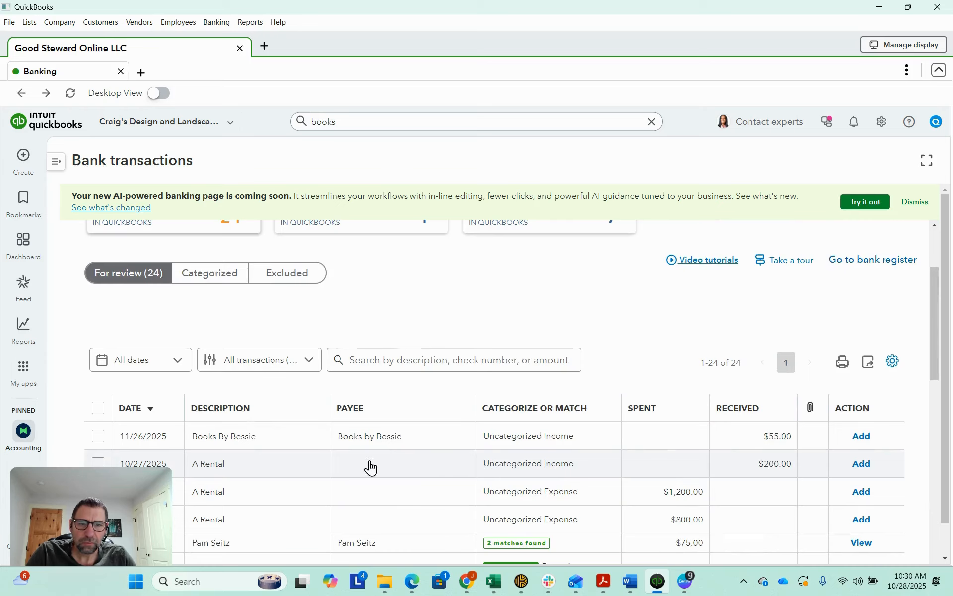
Undo the categorized Books By Bessie transaction of -$75.00 in the Checking account
click(208, 278)
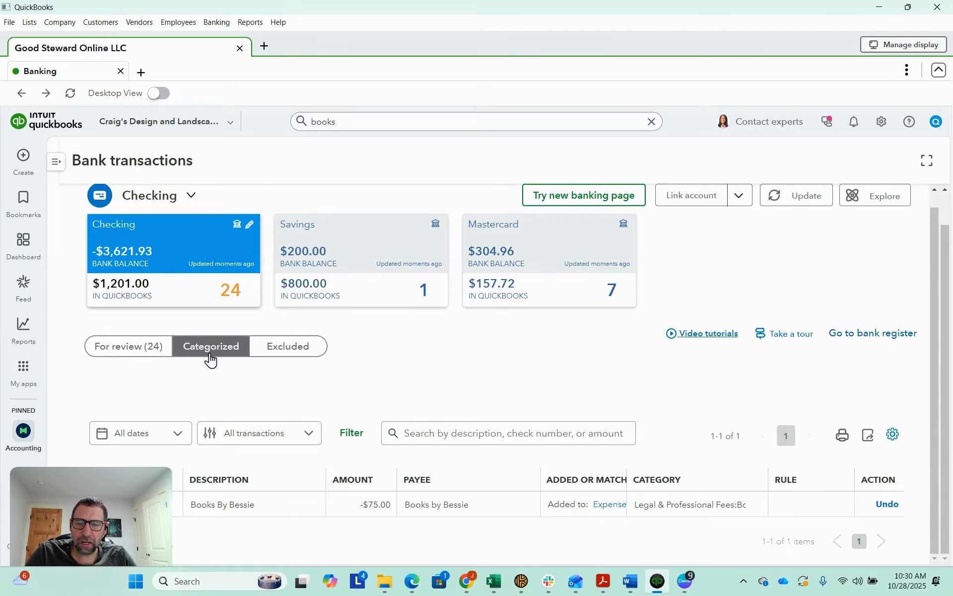
click(124, 348)
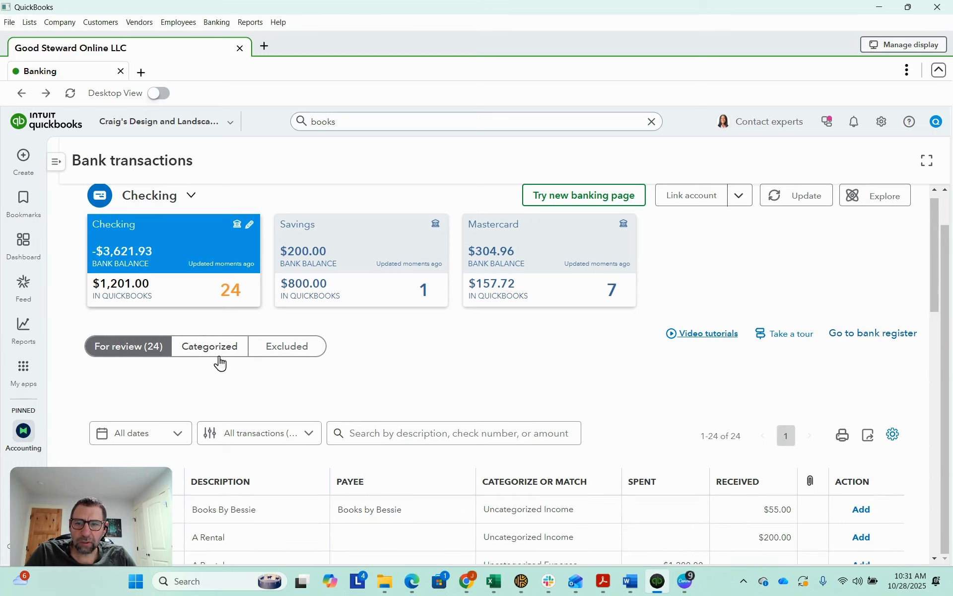
click(217, 353)
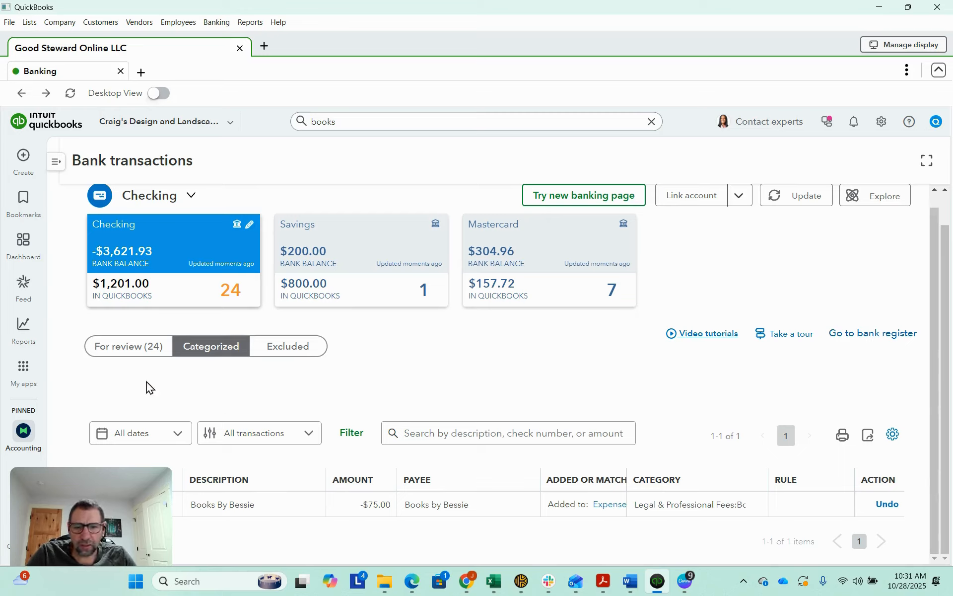
click(894, 506)
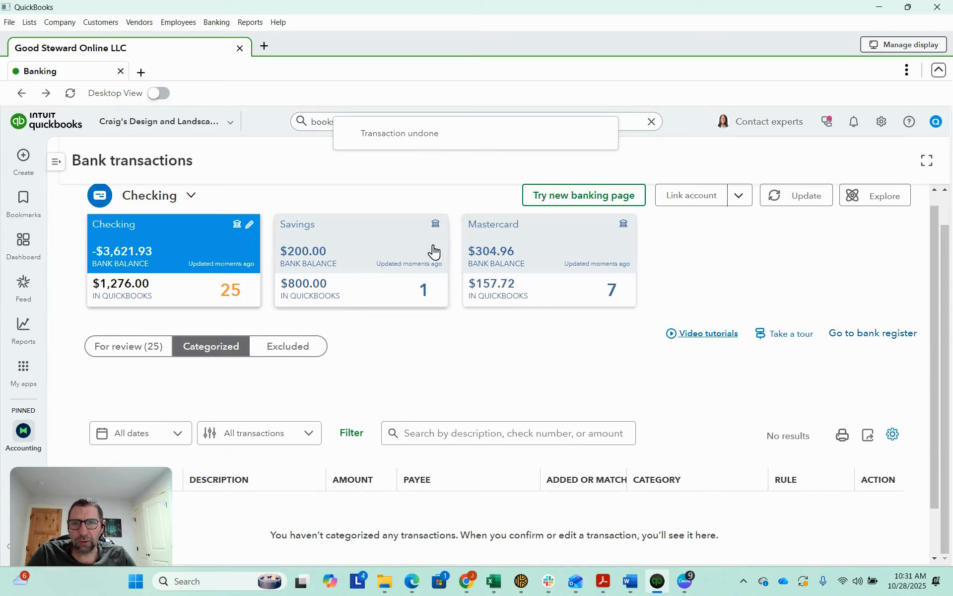
Expand the 09/29/2025 Books By Bessie transaction of $75.00 awaiting review and examine its suggested matches
click(101, 355)
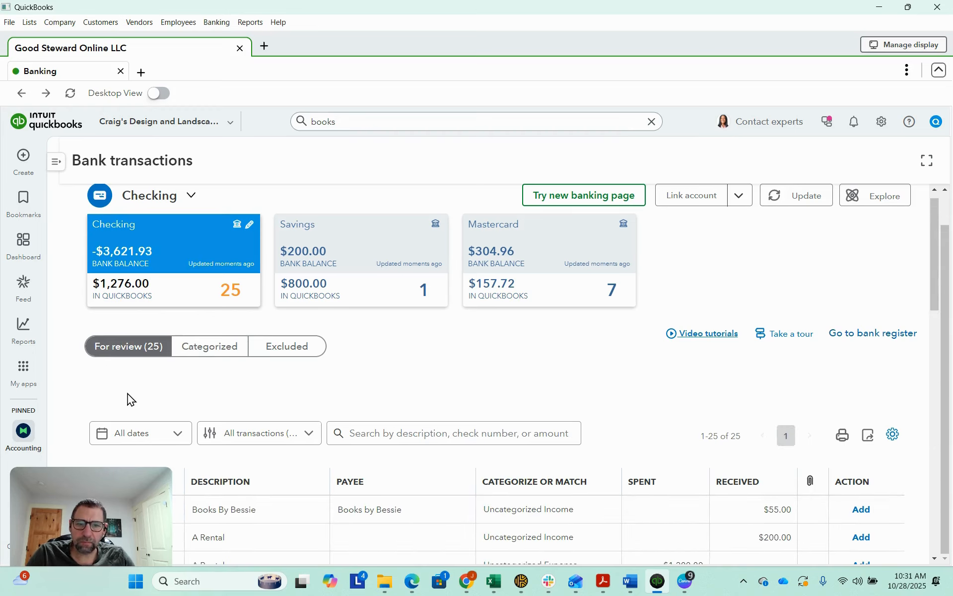
scroll(235, 467, down, 1)
scroll(234, 467, down, 4)
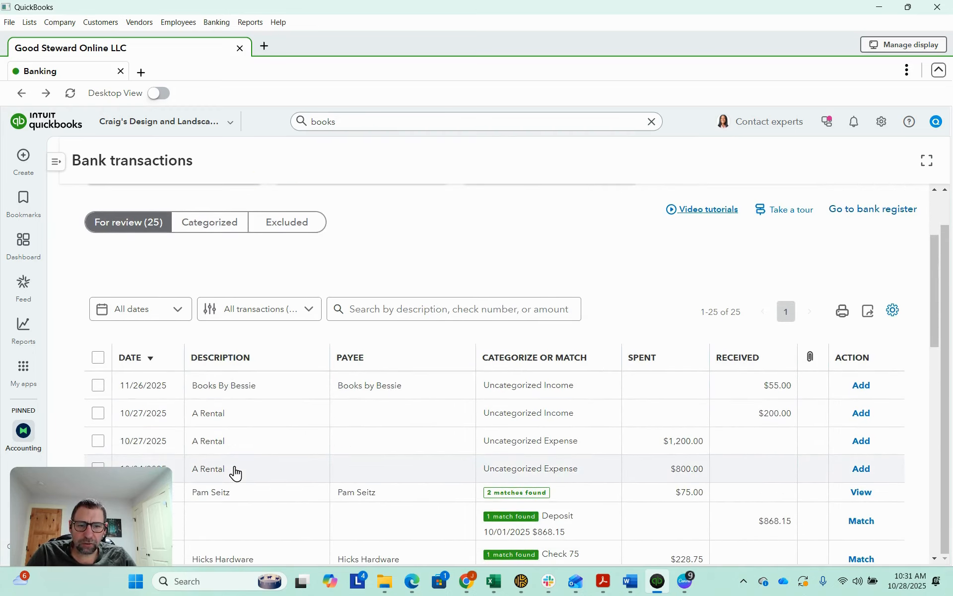
scroll(234, 467, down, 2)
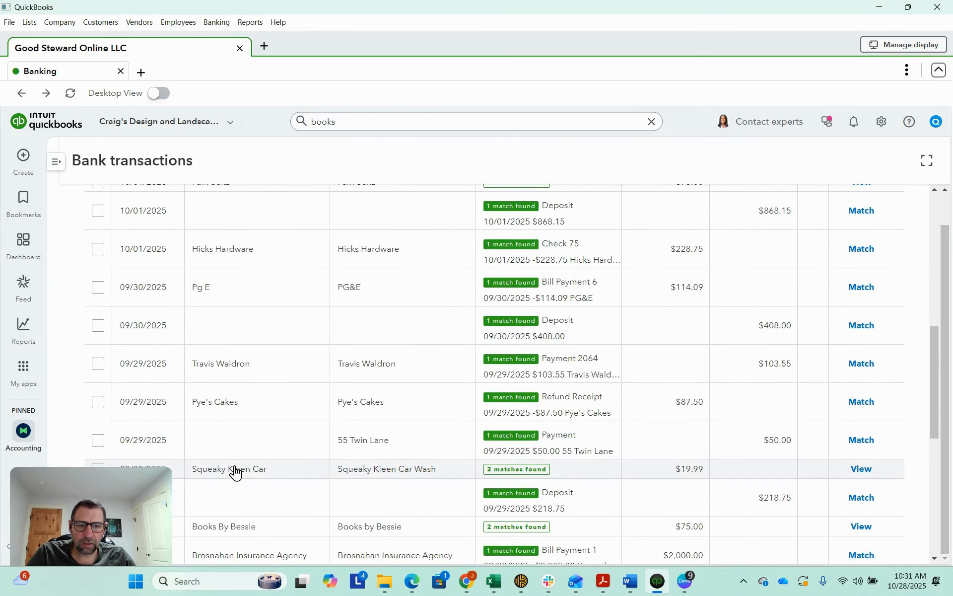
scroll(234, 469, down, 1)
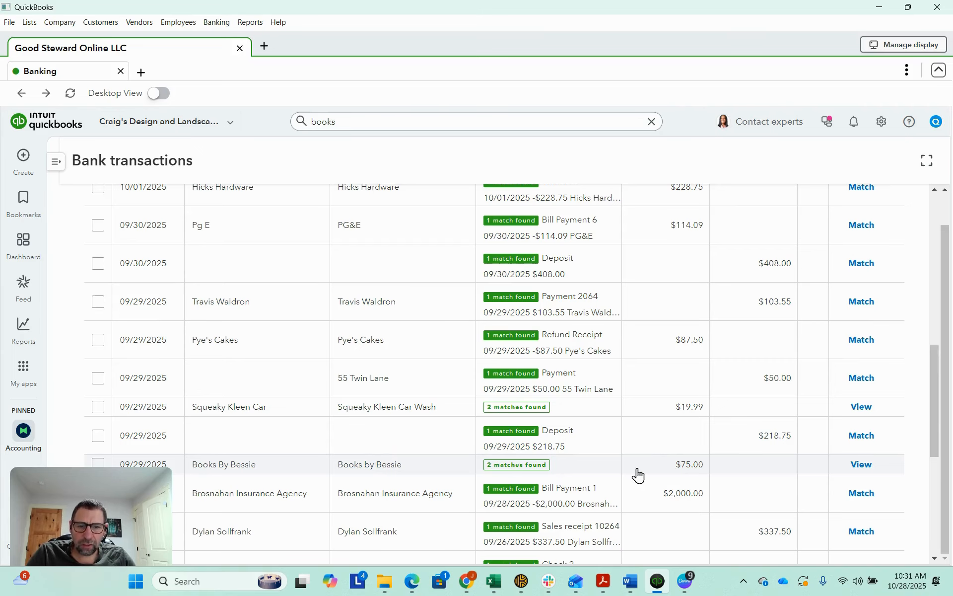
click(609, 471)
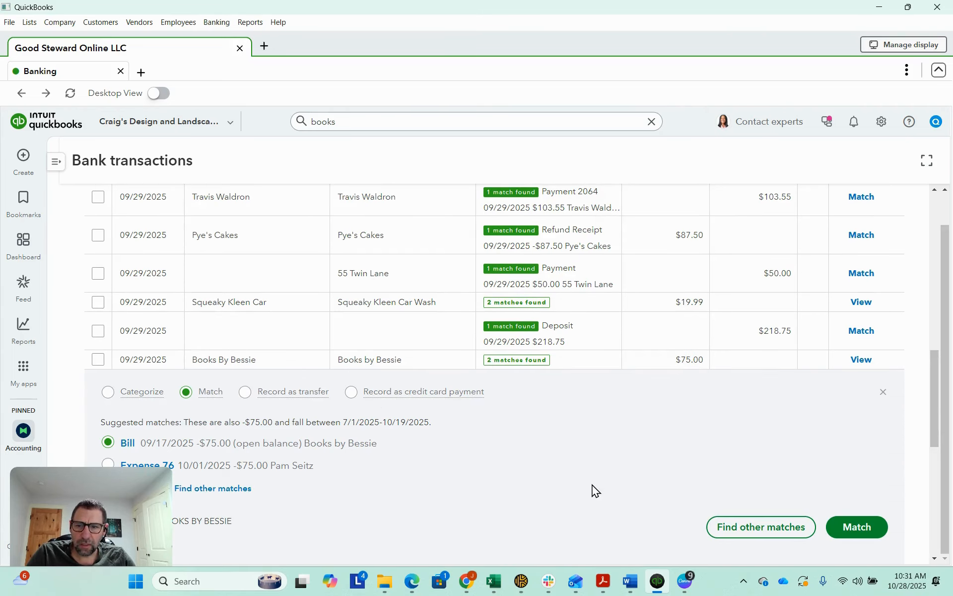
scroll(594, 492, down, 2)
scroll(434, 461, down, 2)
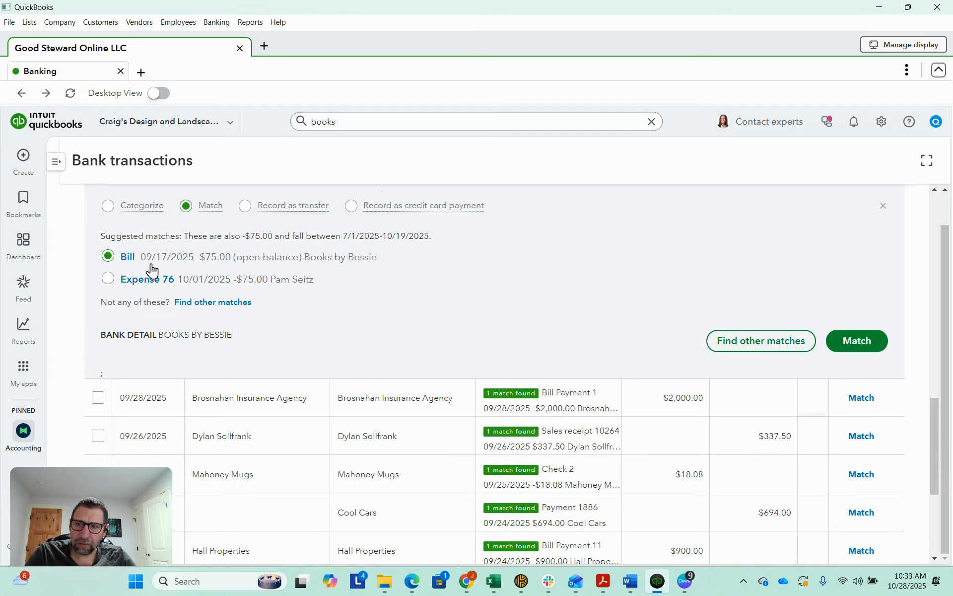
Match the 09/29/2025 Books By Bessie bank transaction to the open 09/17/2025 bill of $75.00
click(860, 341)
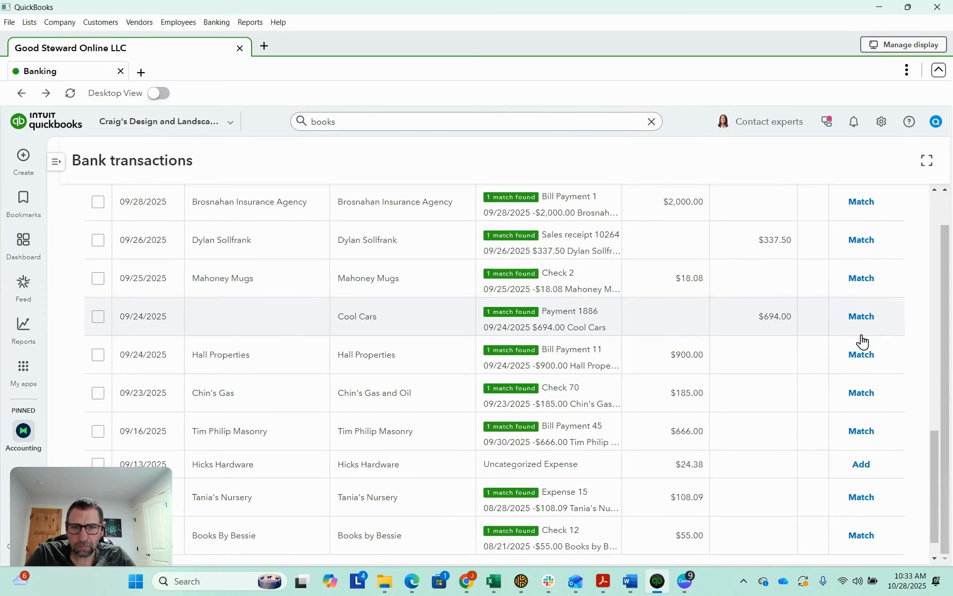
scroll(392, 288, up, 4)
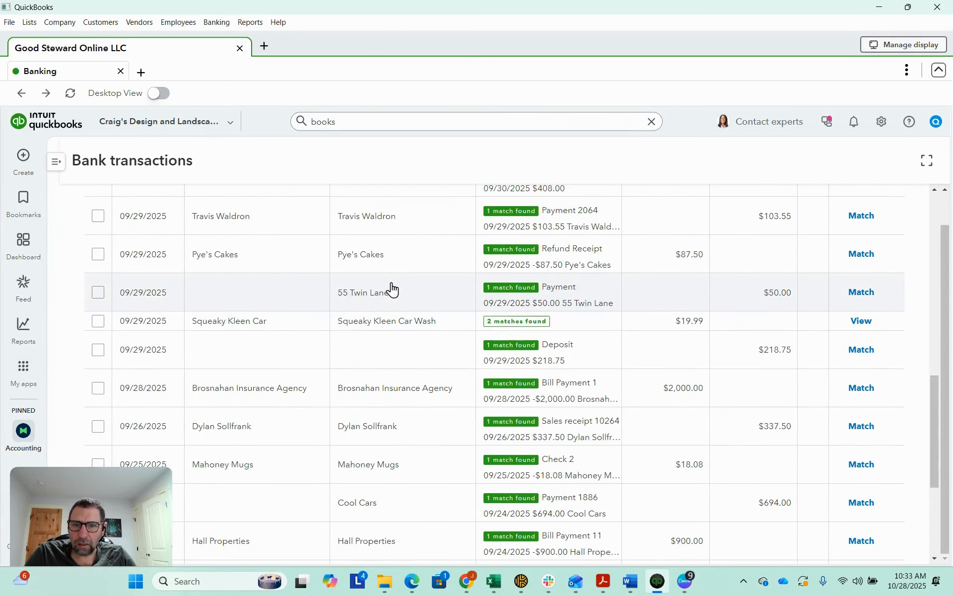
scroll(393, 288, up, 10)
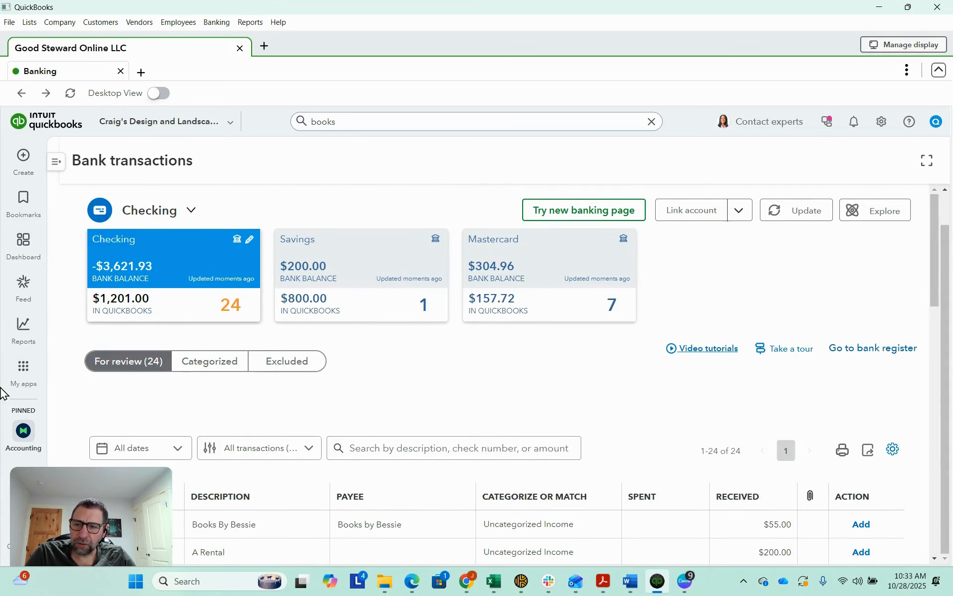
Open the bills list and check the unpaid and paid bills for the Books by Bessie bill
mouse_move(22, 383)
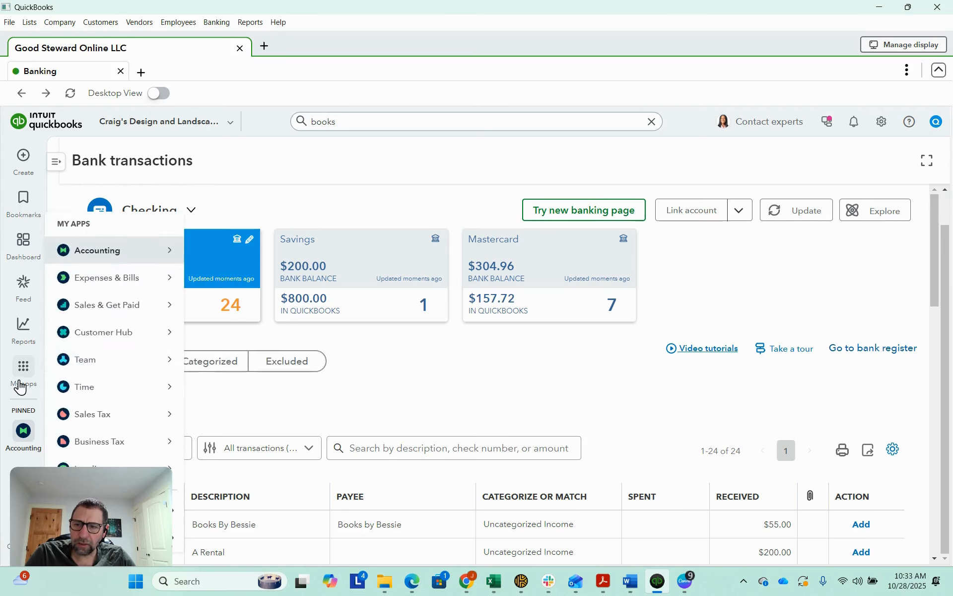
mouse_move(108, 278)
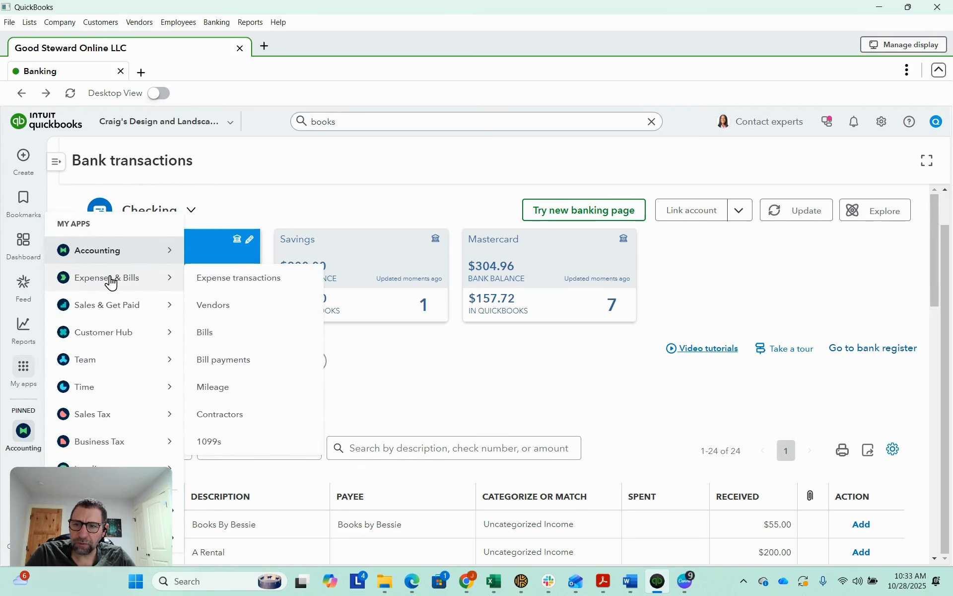
click(219, 343)
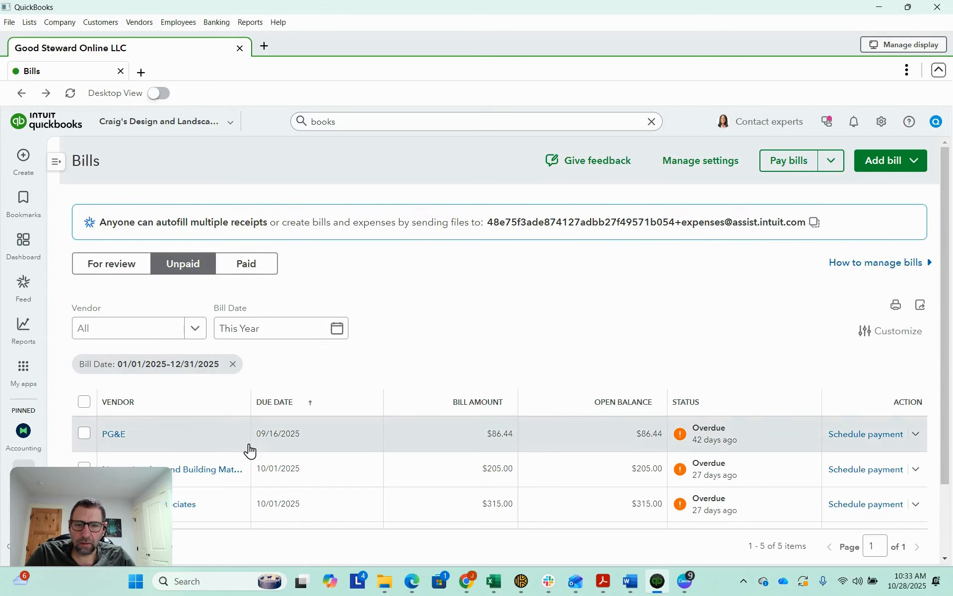
scroll(249, 449, down, 2)
scroll(241, 466, up, 1)
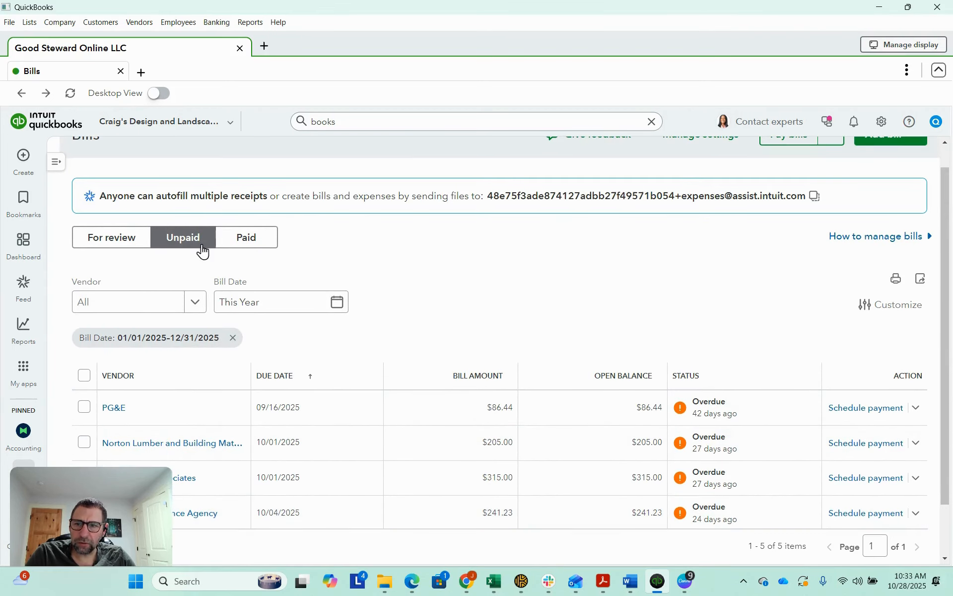
scroll(256, 477, down, 1)
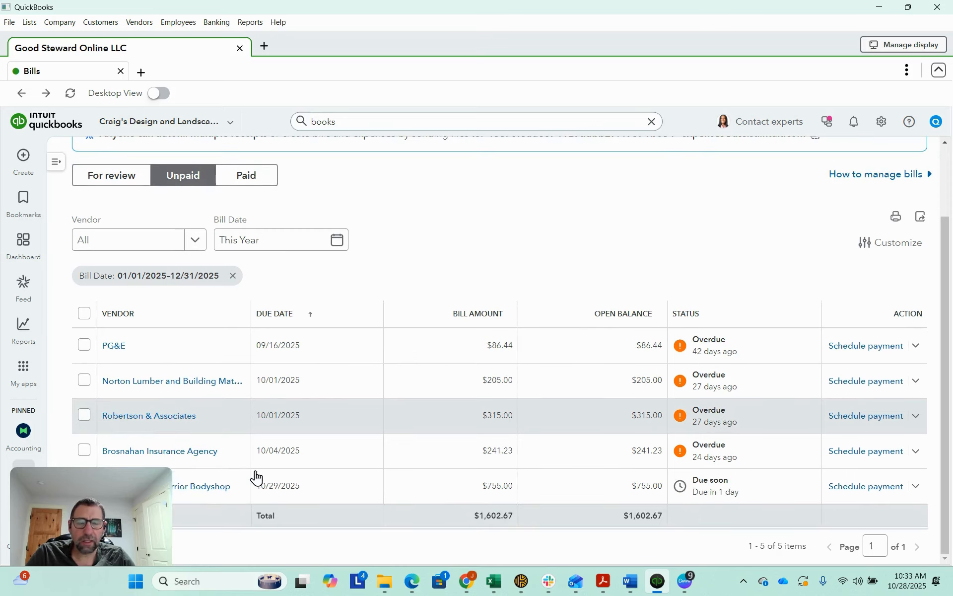
click(245, 175)
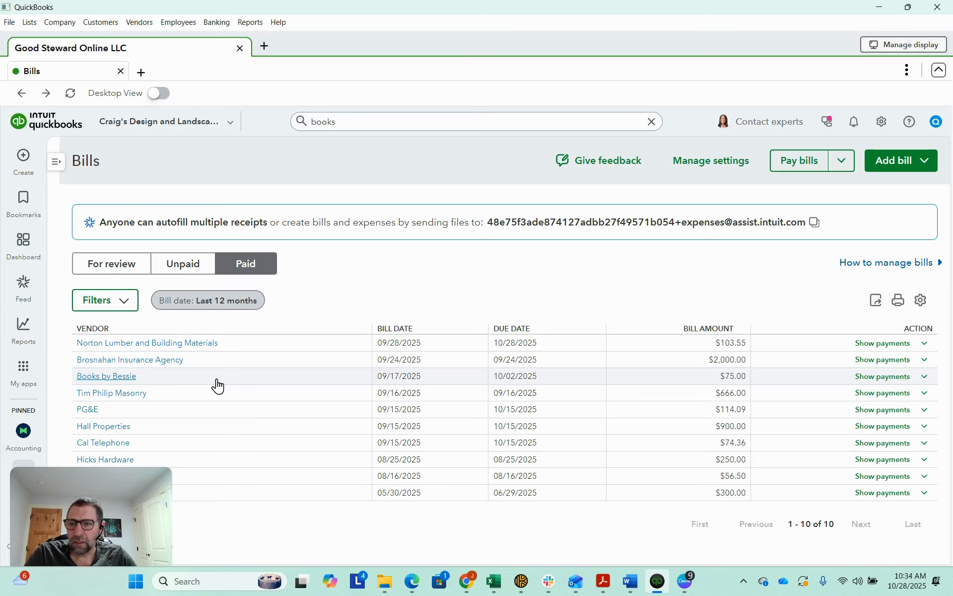
Return to the bank transactions and open the bank register of the Checking account
click(21, 371)
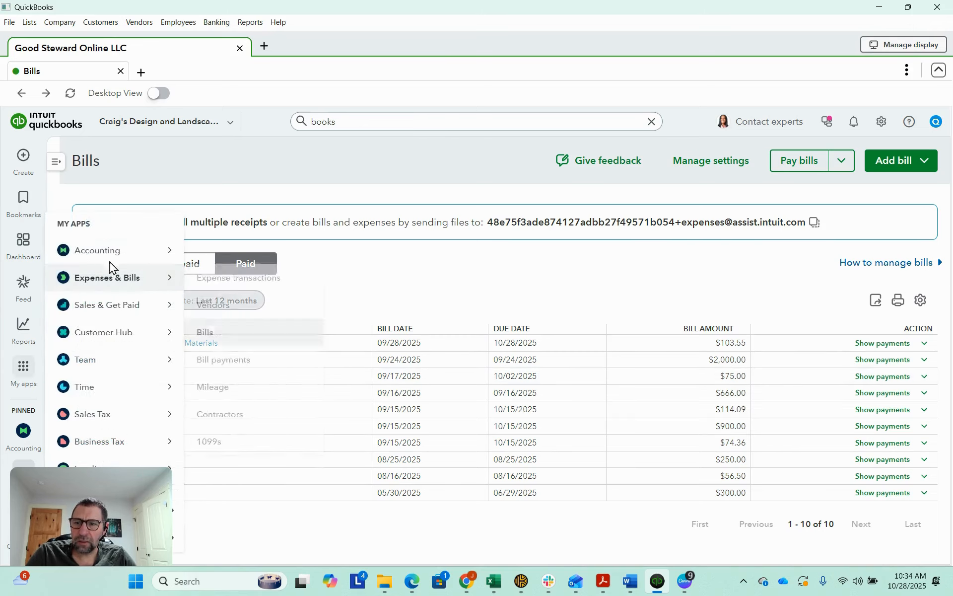
mouse_move(126, 251)
click(203, 250)
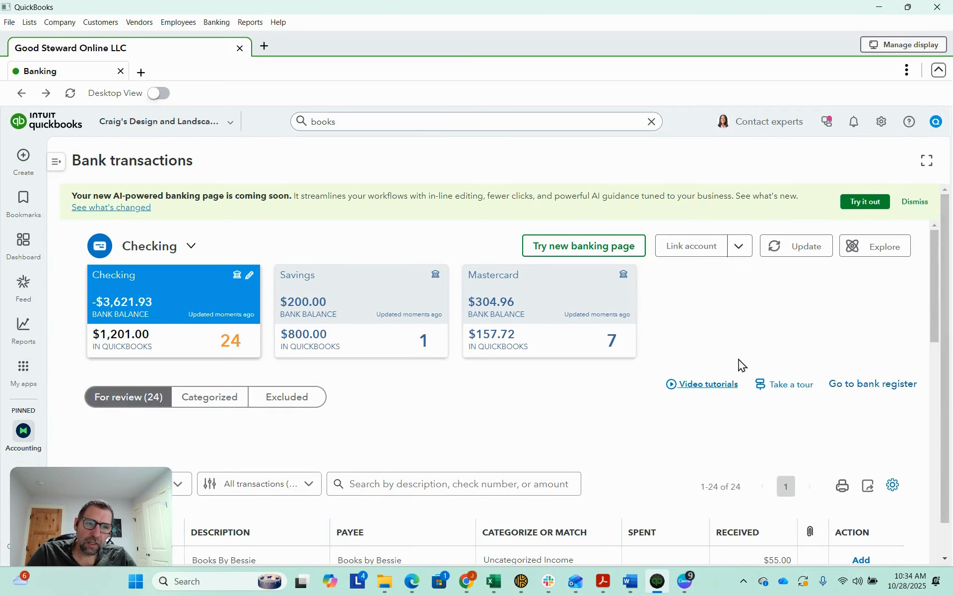
scroll(867, 397, down, 1)
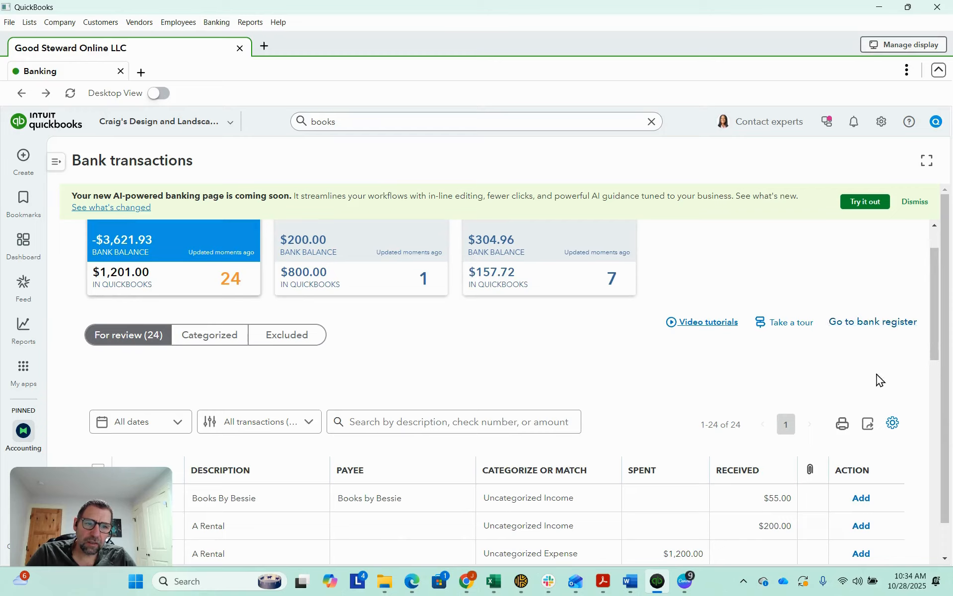
click(882, 323)
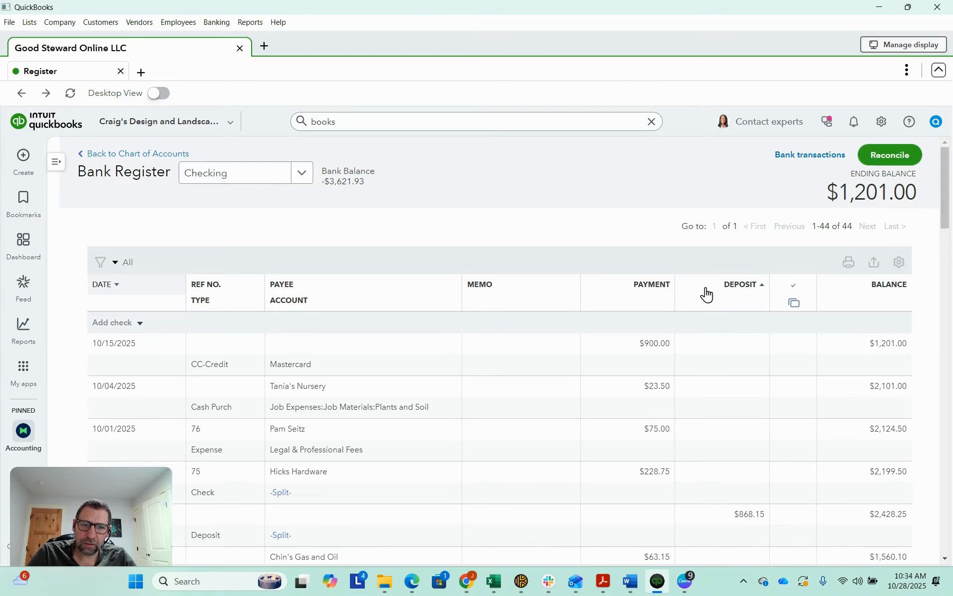
Mark the 09/29/2025 Books by Bessie bill payment of $75.00 as reconciled (R) and save the manual change to the linked transaction
scroll(628, 396, down, 5)
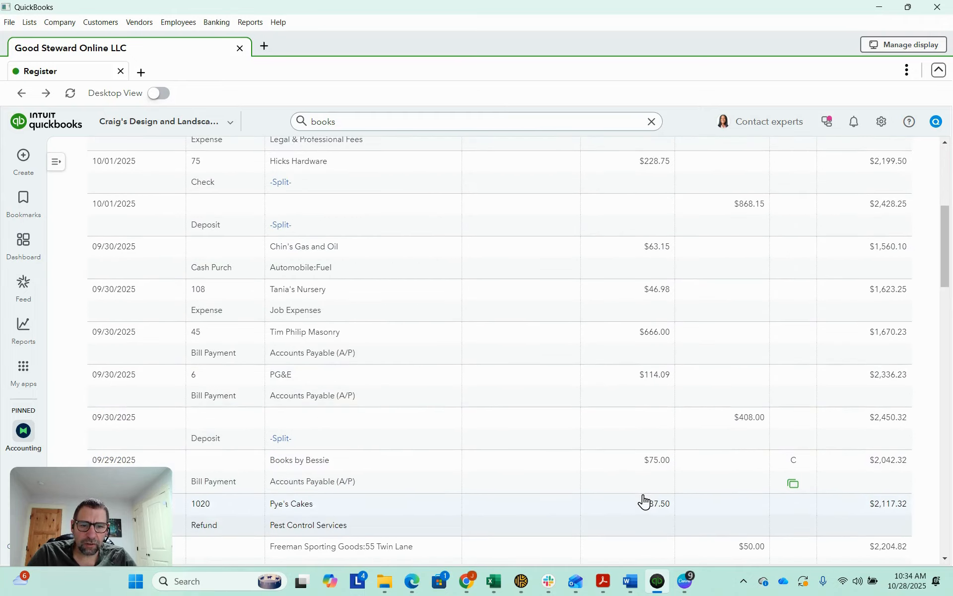
scroll(666, 476, down, 1)
scroll(707, 402, down, 1)
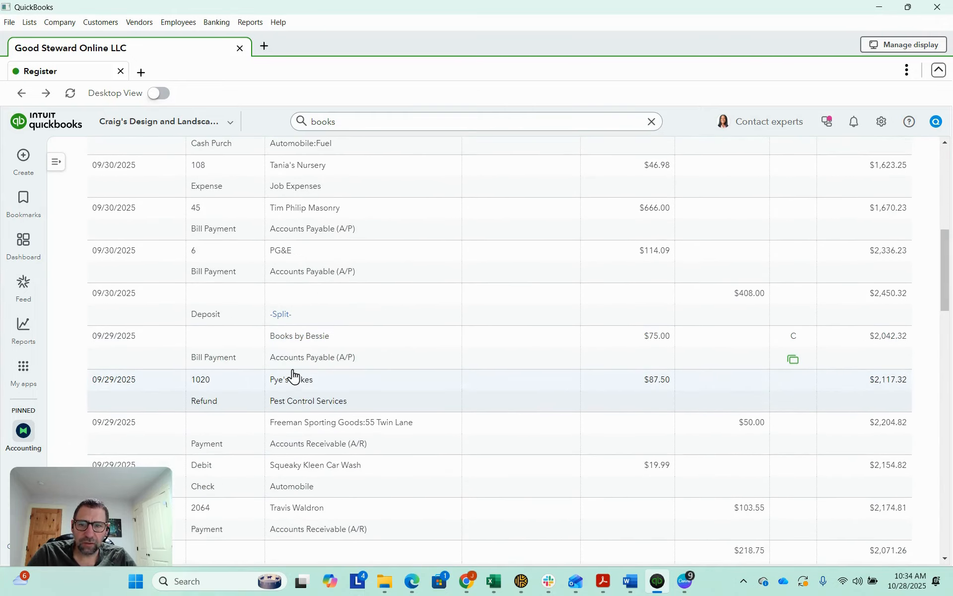
scroll(281, 365, down, 1)
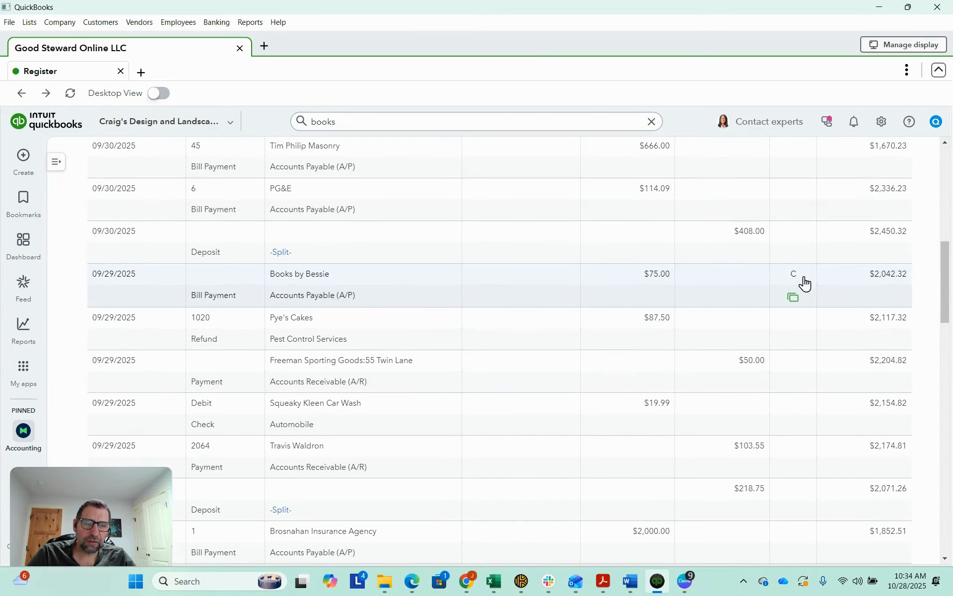
mouse_move(804, 279)
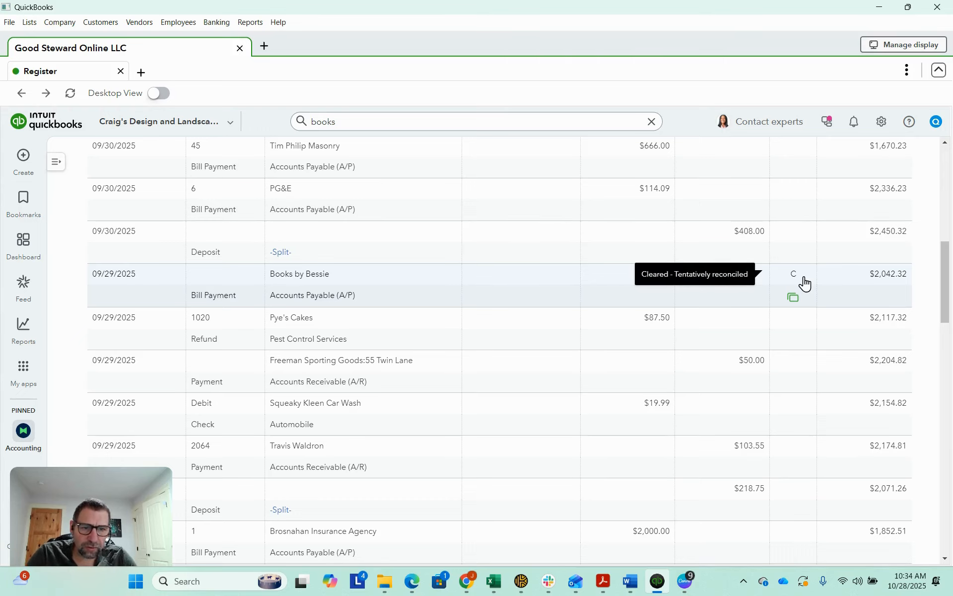
click(805, 283)
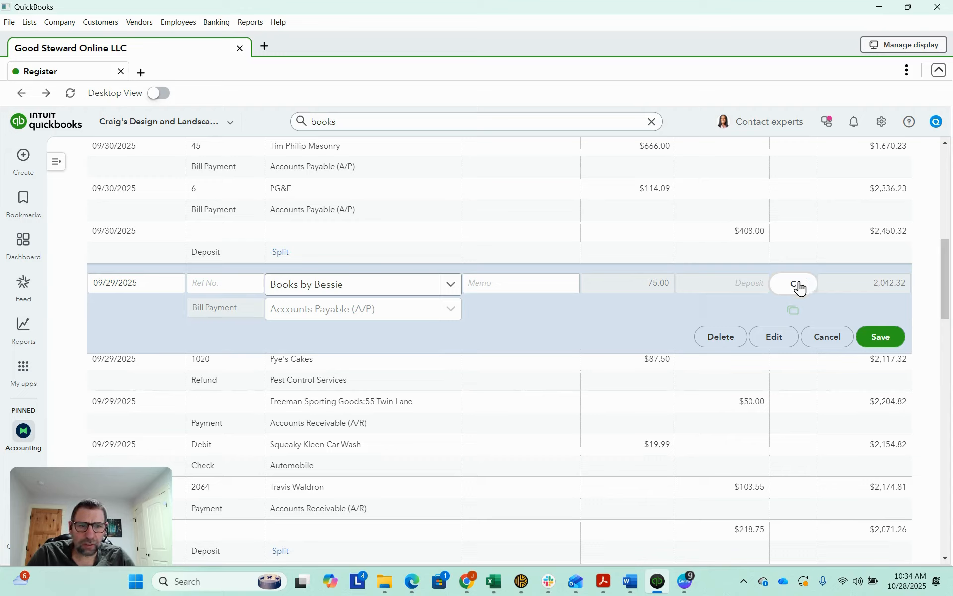
click(800, 287)
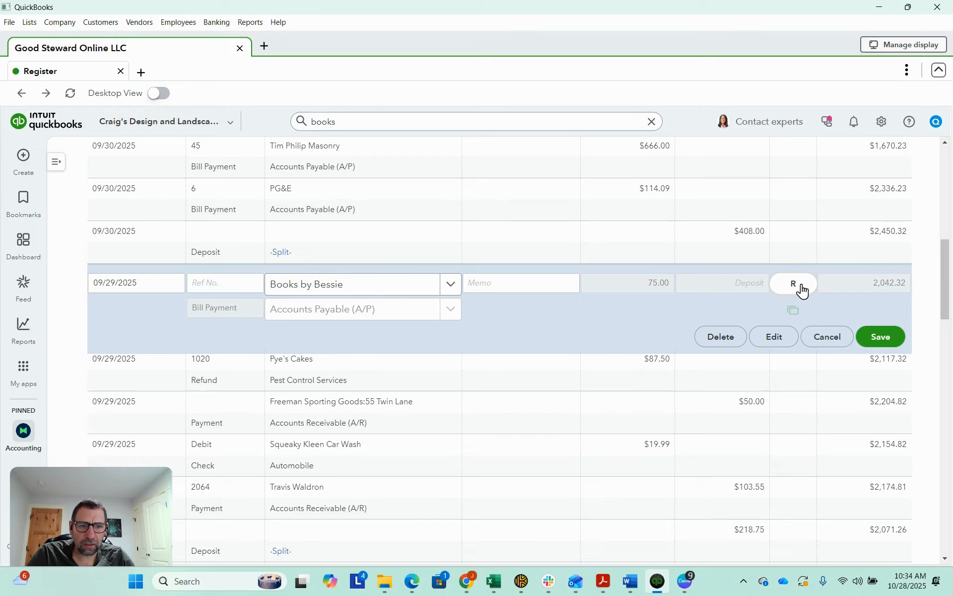
click(899, 342)
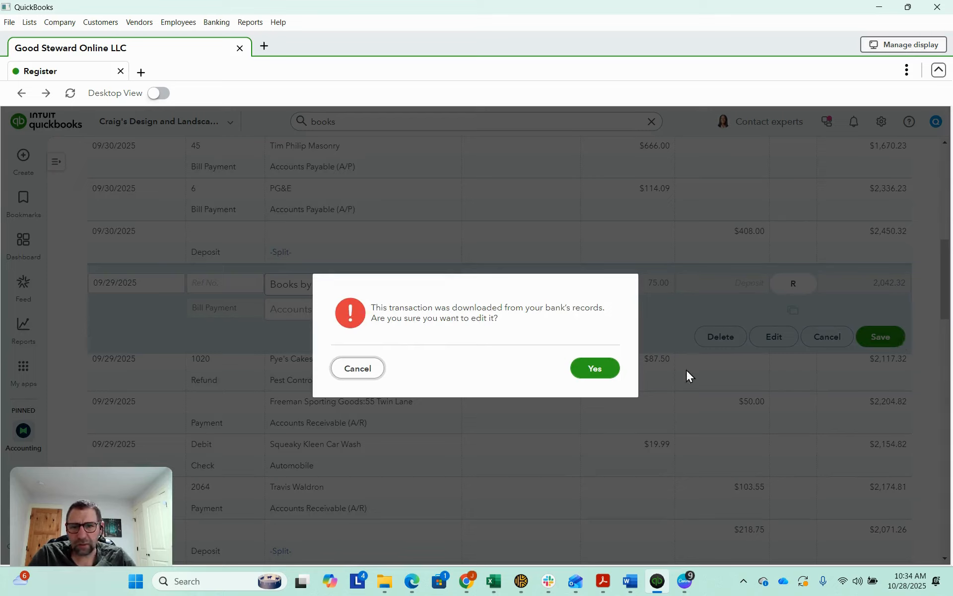
click(608, 373)
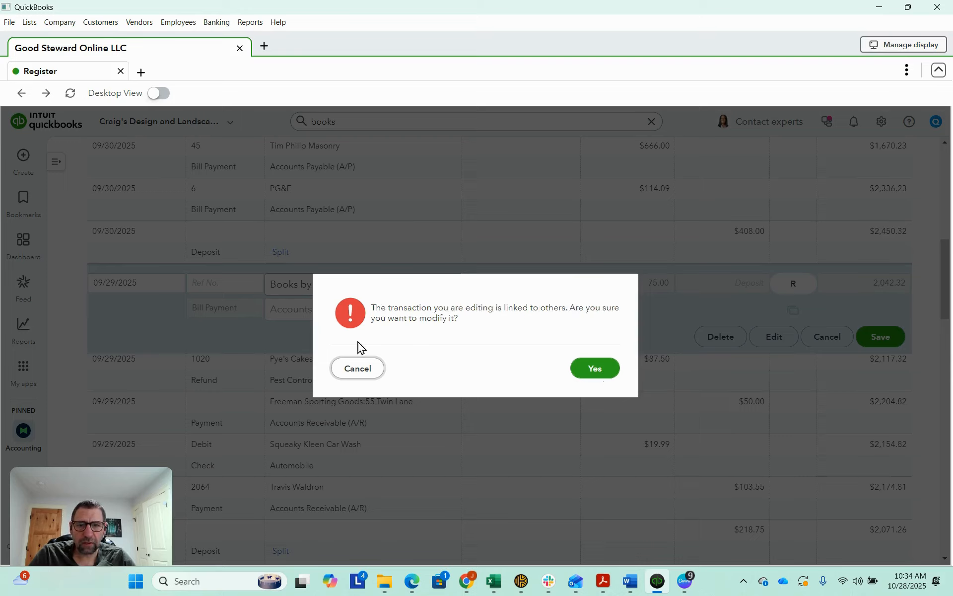
click(606, 371)
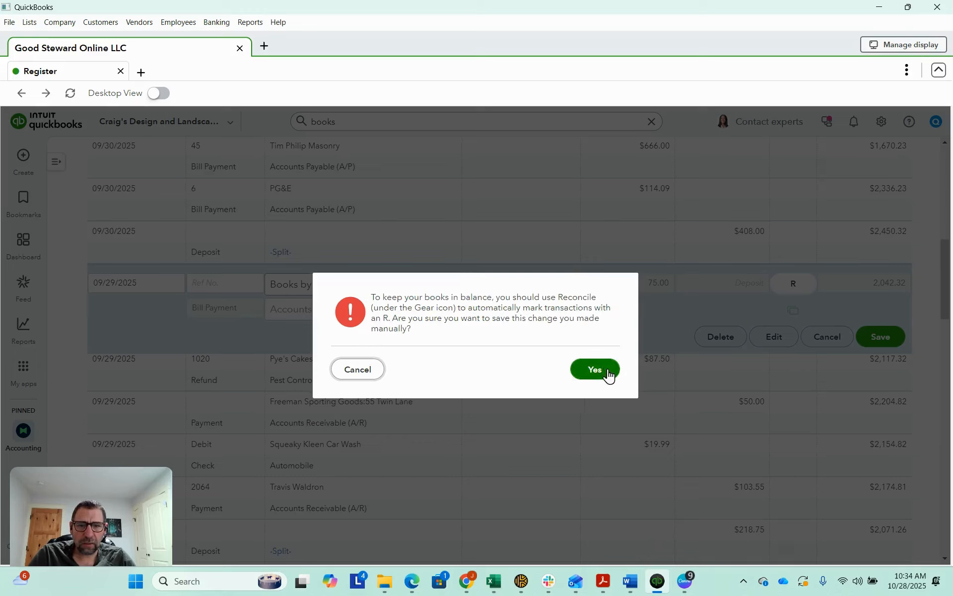
click(608, 369)
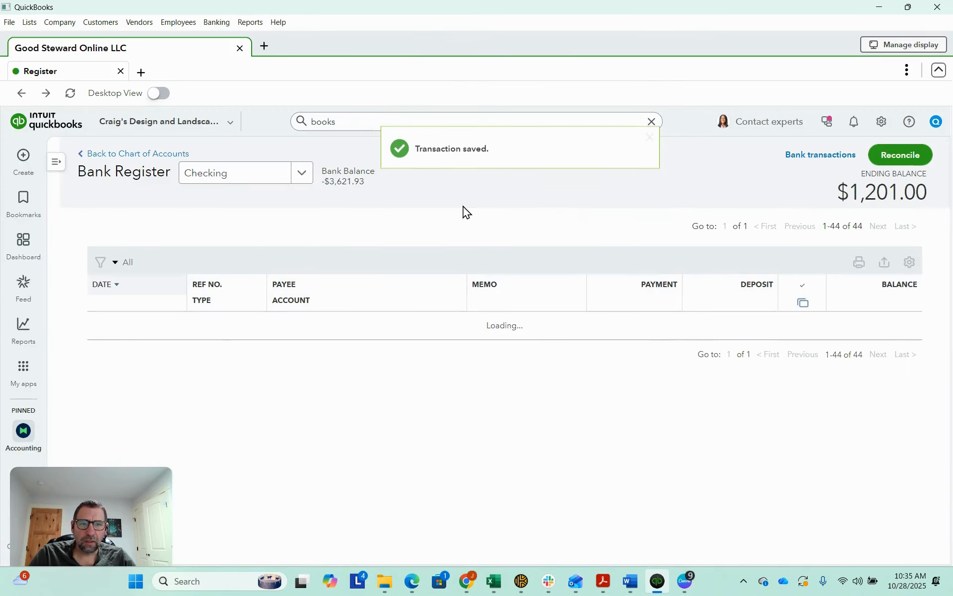
Look through the Checking register to check the reconciliation status of the Books by Bessie bill payment
scroll(546, 288, down, 5)
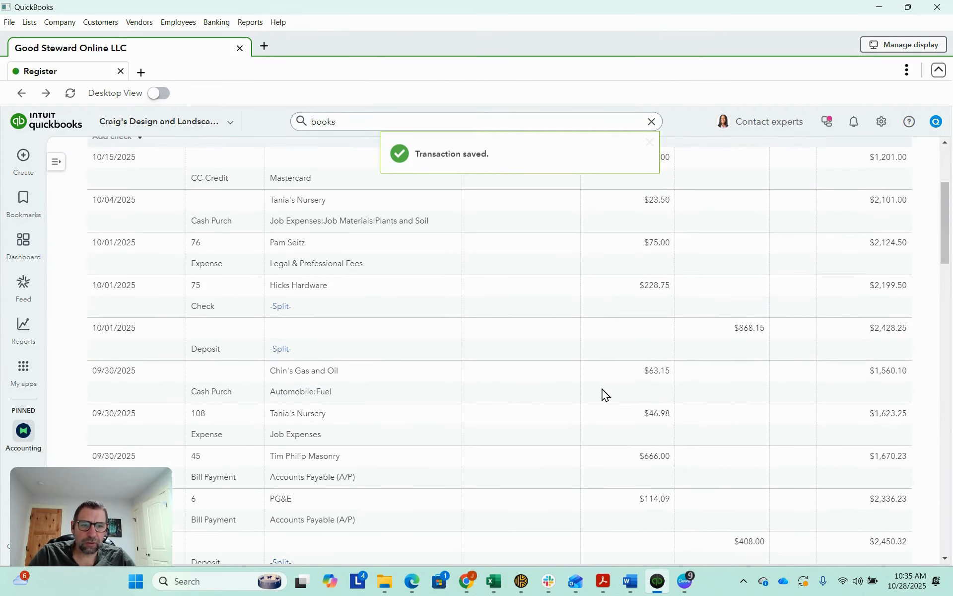
scroll(701, 351, down, 18)
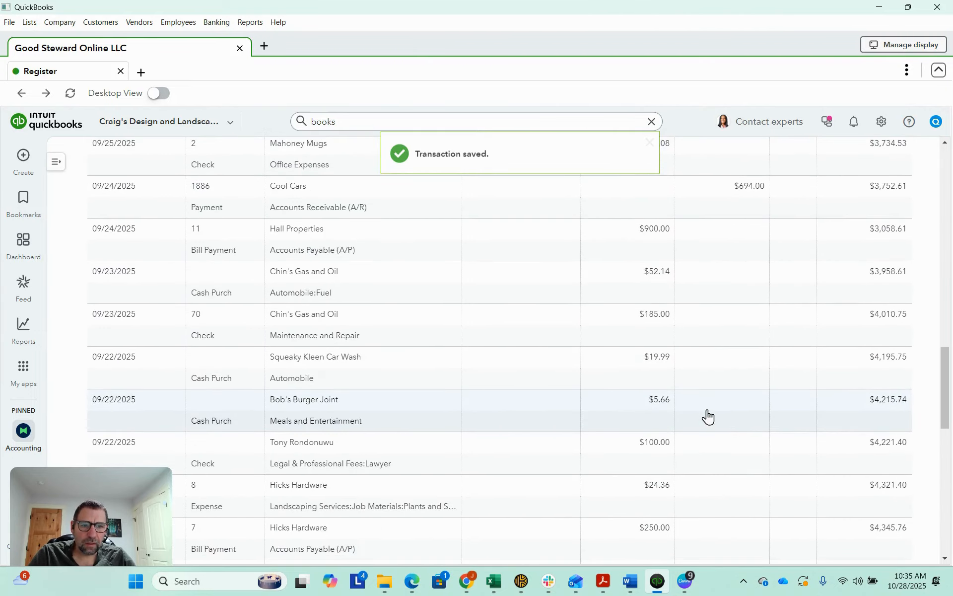
scroll(706, 421, down, 5)
scroll(706, 421, up, 20)
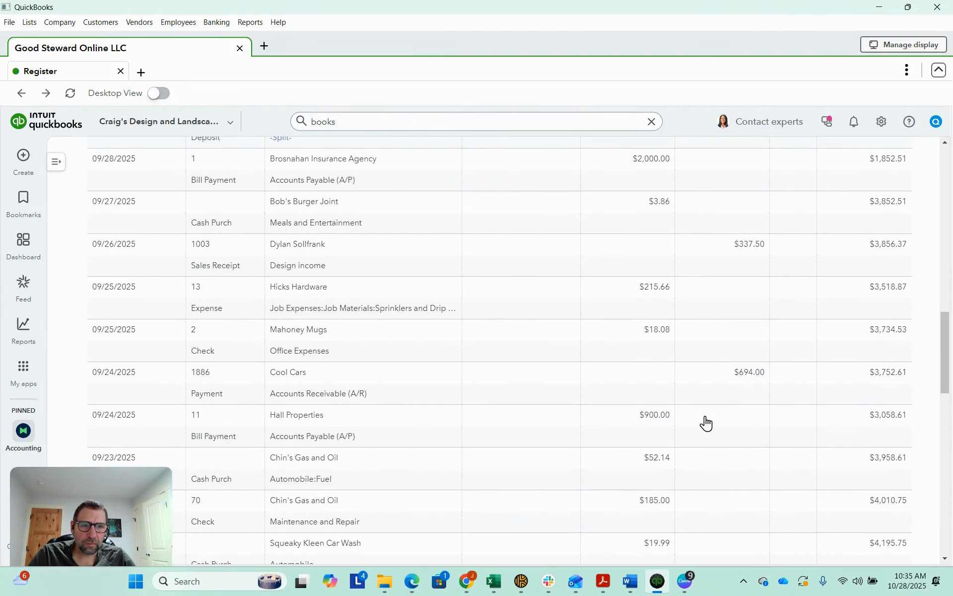
scroll(706, 423, up, 3)
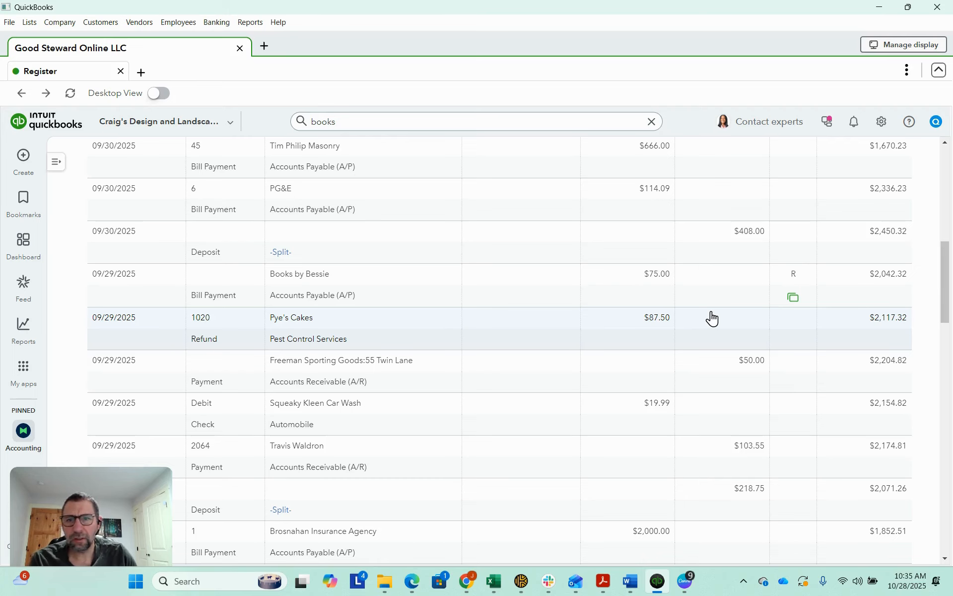
scroll(710, 319, up, 8)
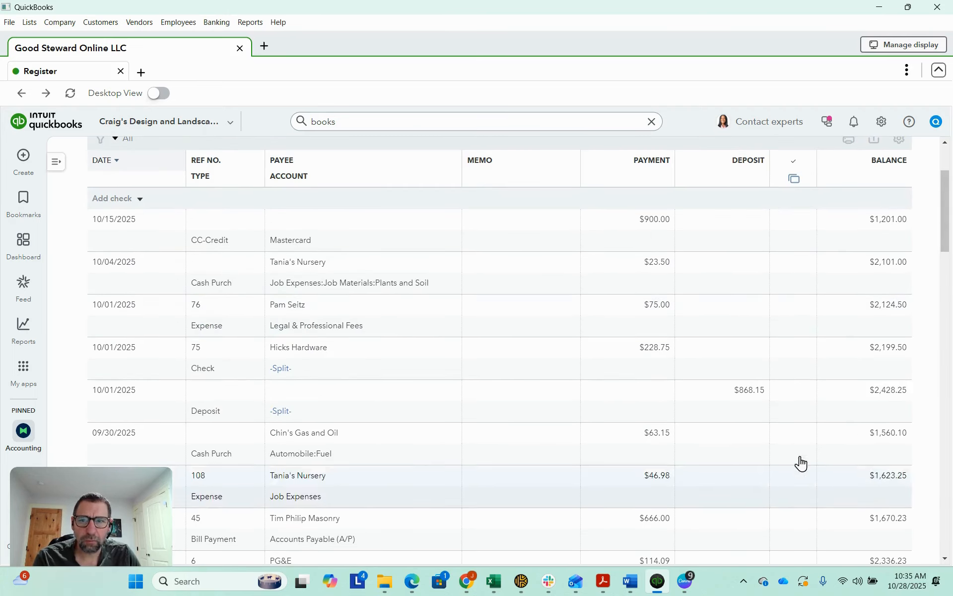
scroll(744, 425, up, 3)
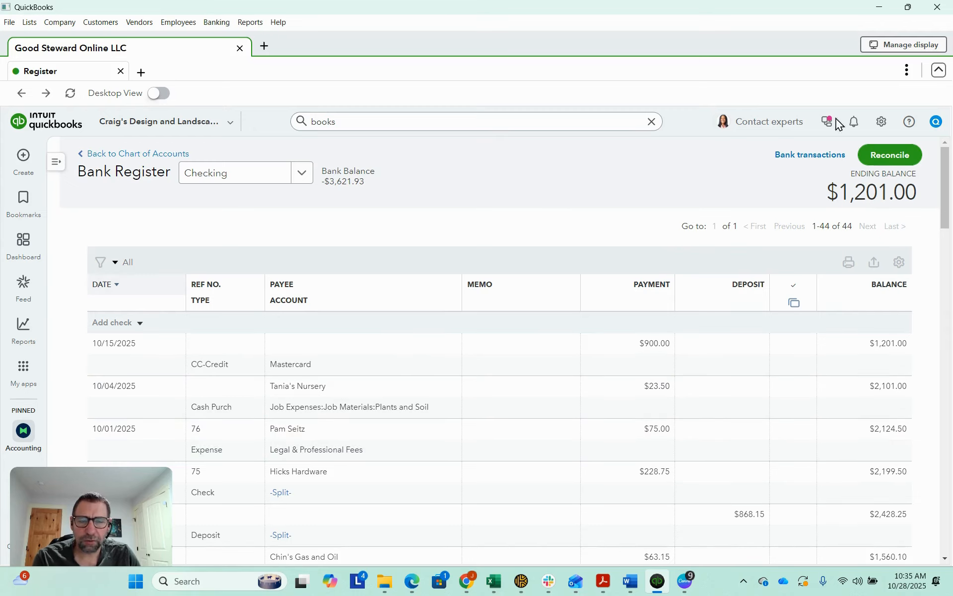
Go back from the register to the bank transactions and review the Checking entries still awaiting review
click(810, 165)
scroll(623, 399, down, 1)
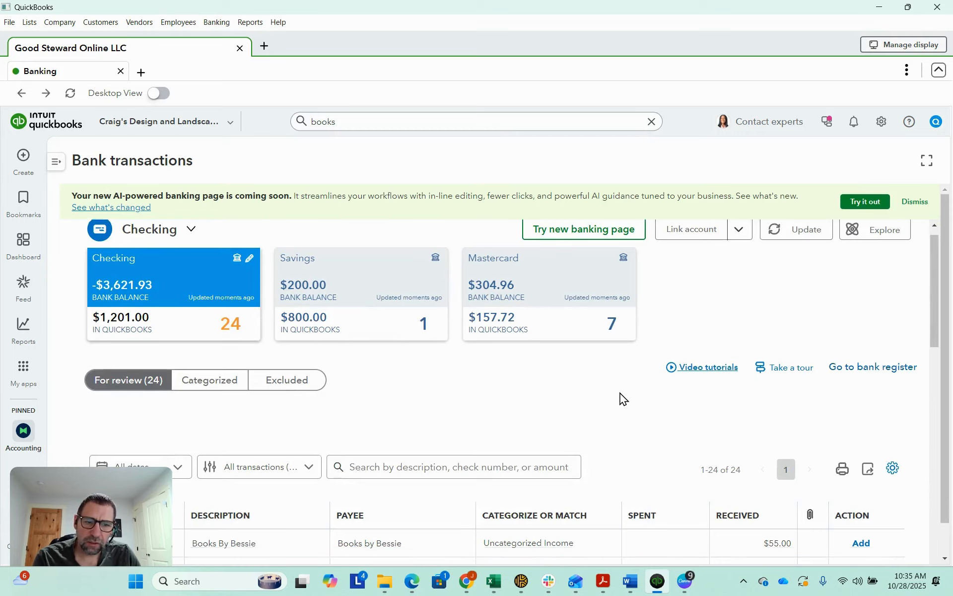
scroll(623, 398, down, 5)
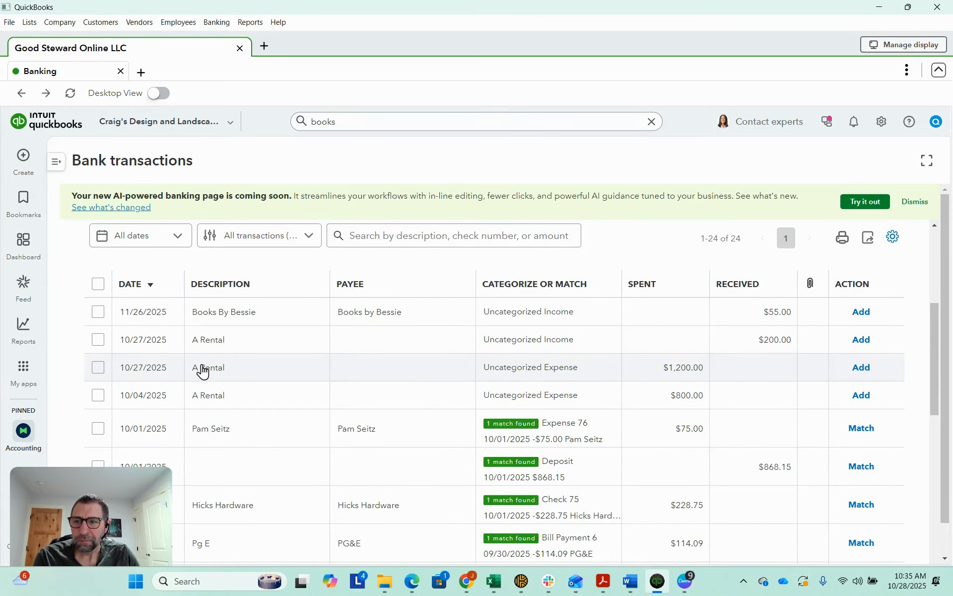
mouse_move(18, 336)
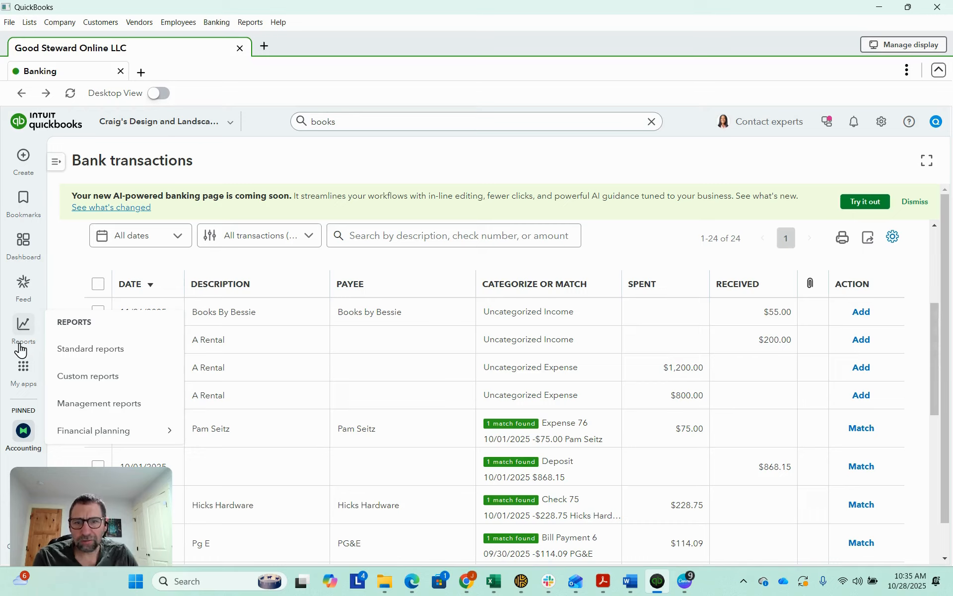